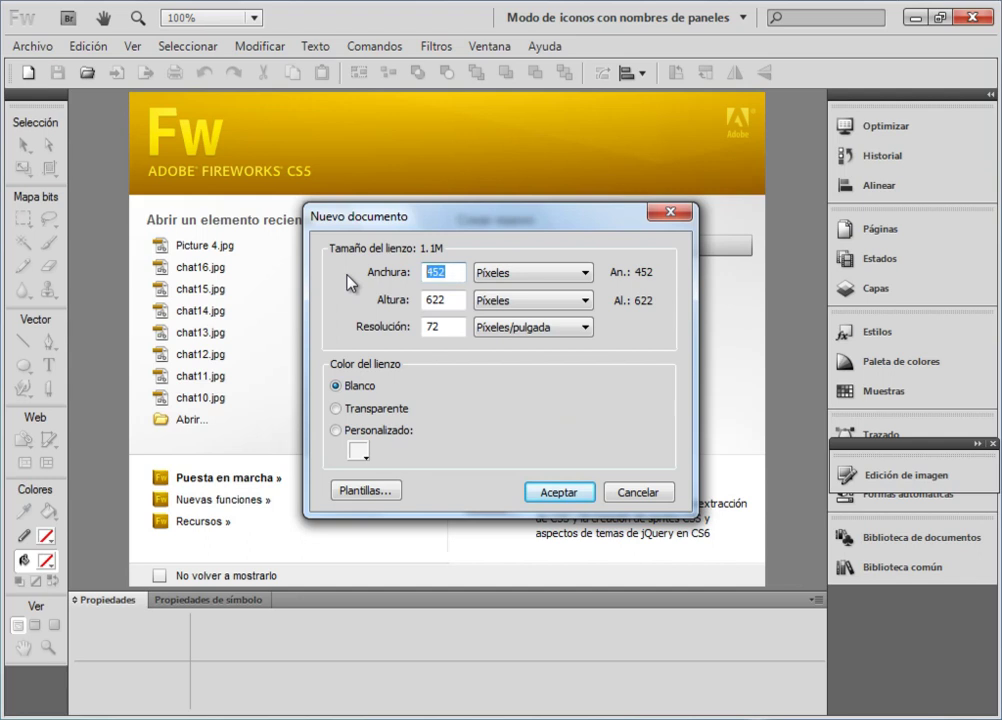
Create a new document with a white canvas 960 pixels wide and 750 pixels high.
key(BackSpace)
text(960)
key(Tab)
text(750)
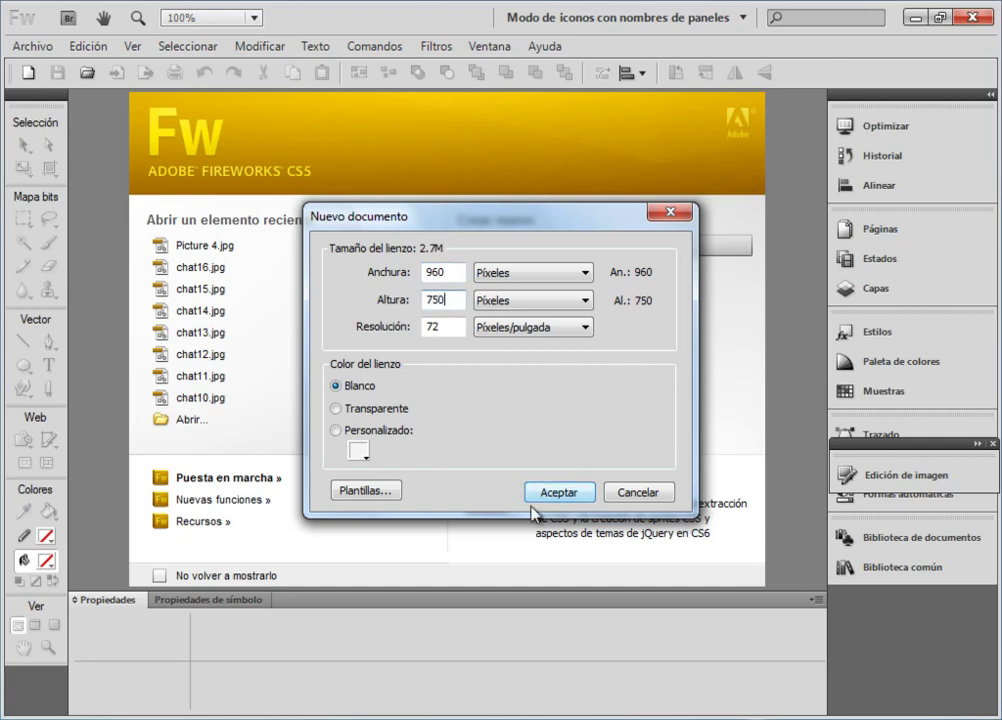
click(559, 492)
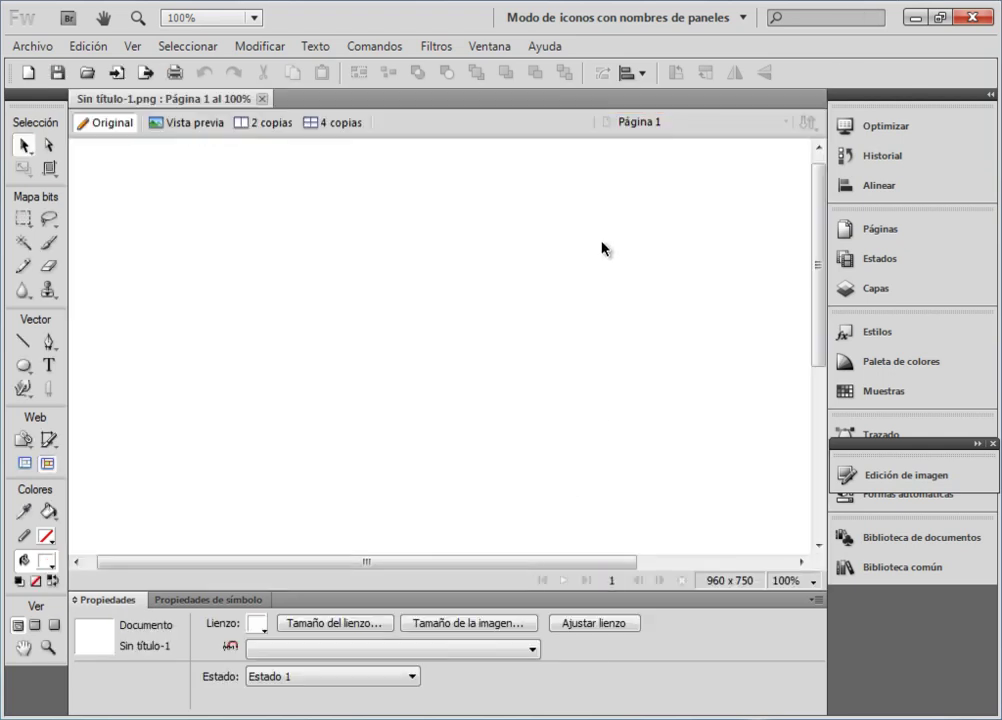
Draw a white rectangle about 958 × 178 px across the full width of the canvas at its upper edge.
click(789, 581)
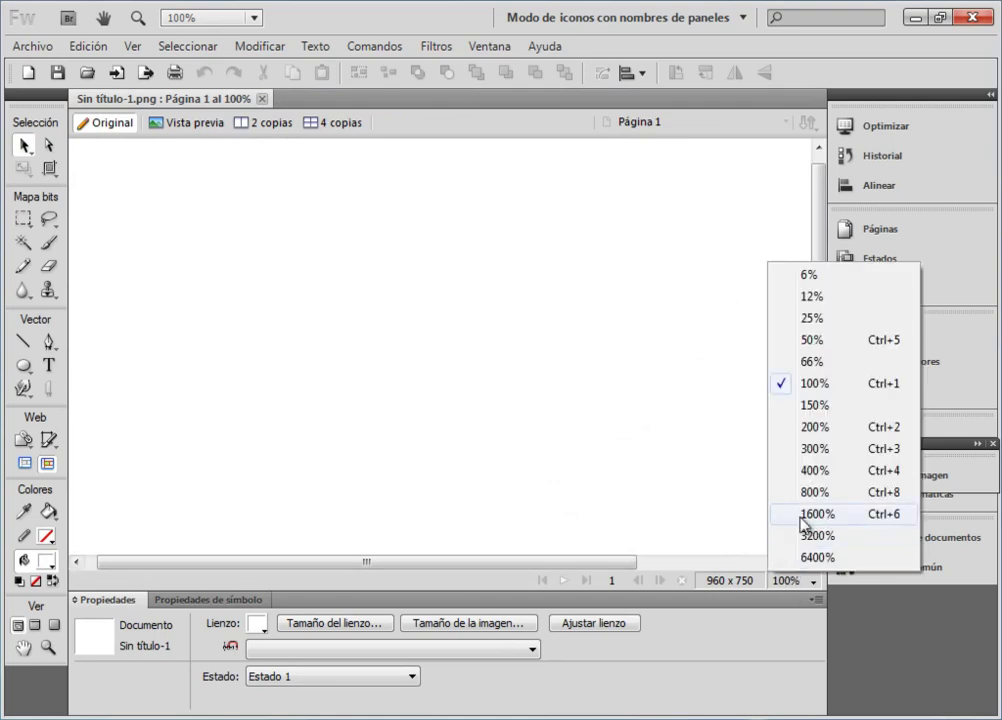
click(818, 346)
click(789, 584)
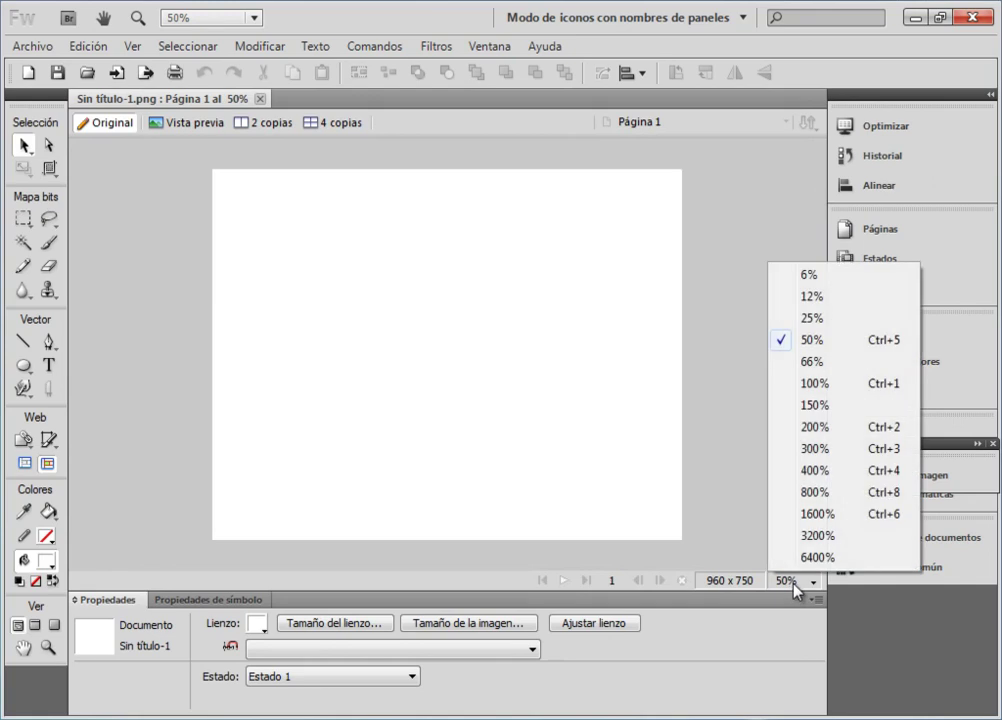
click(806, 362)
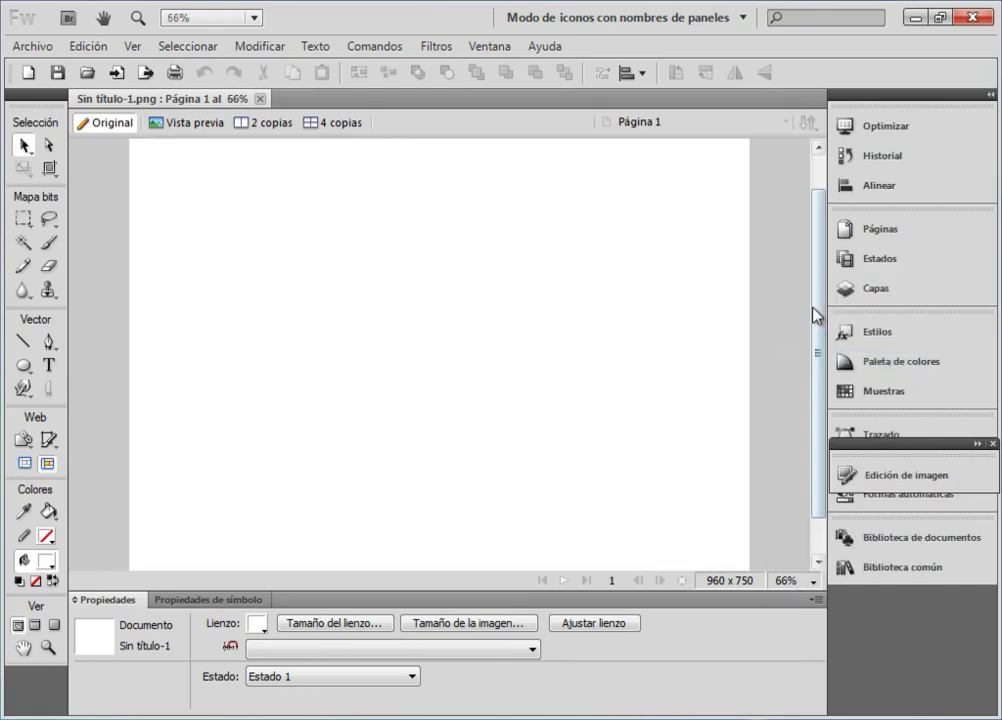
drag(821, 351, 824, 218)
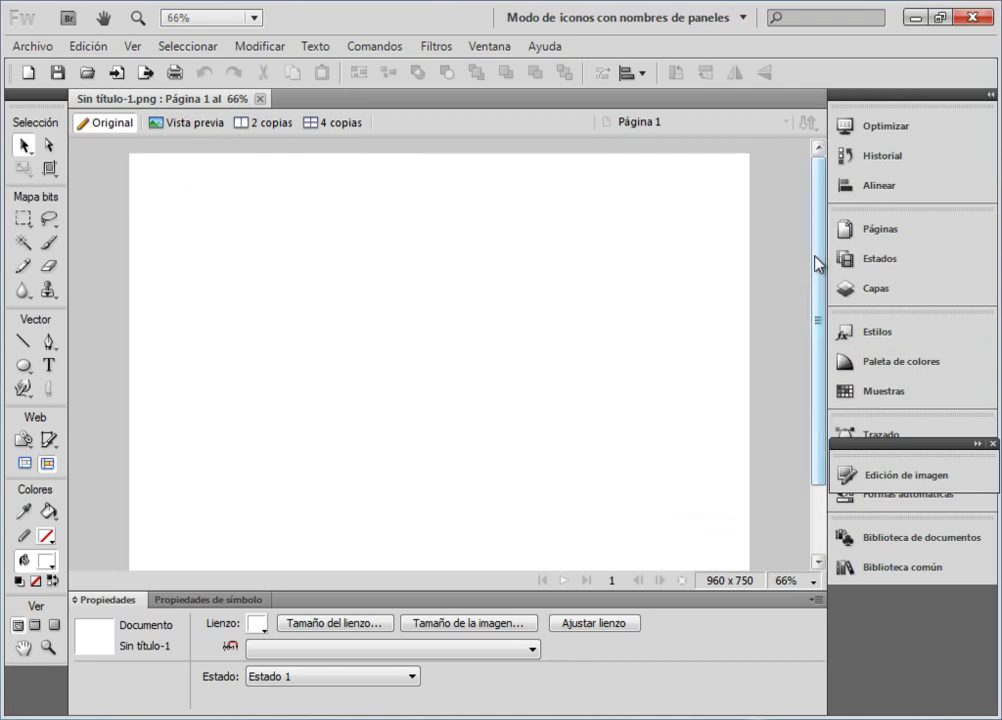
drag(822, 252, 816, 340)
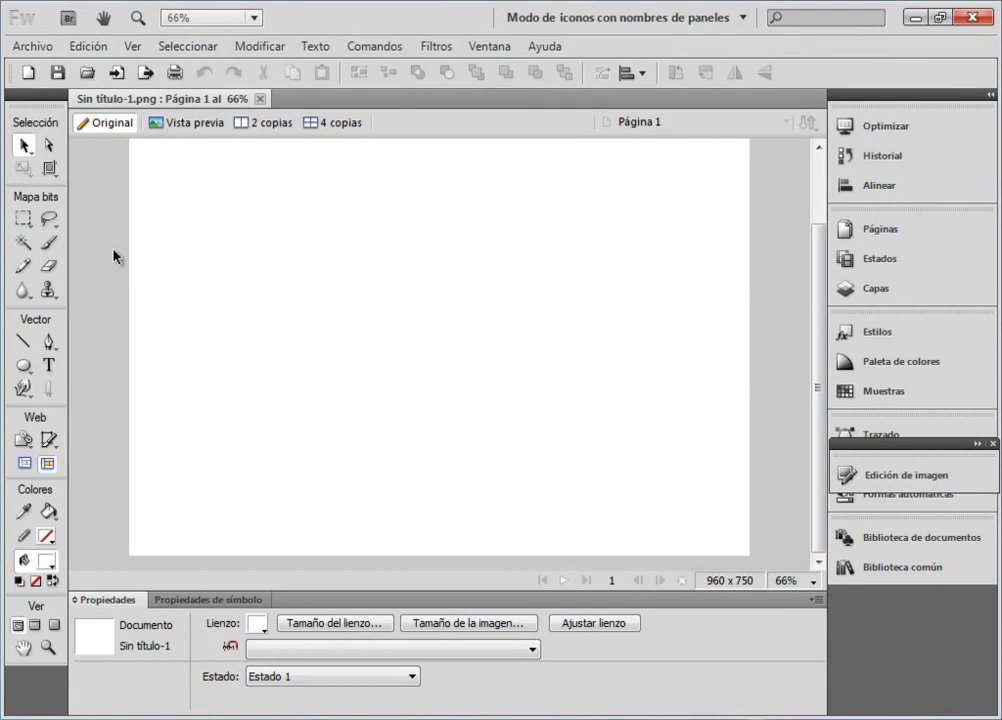
click(23, 367)
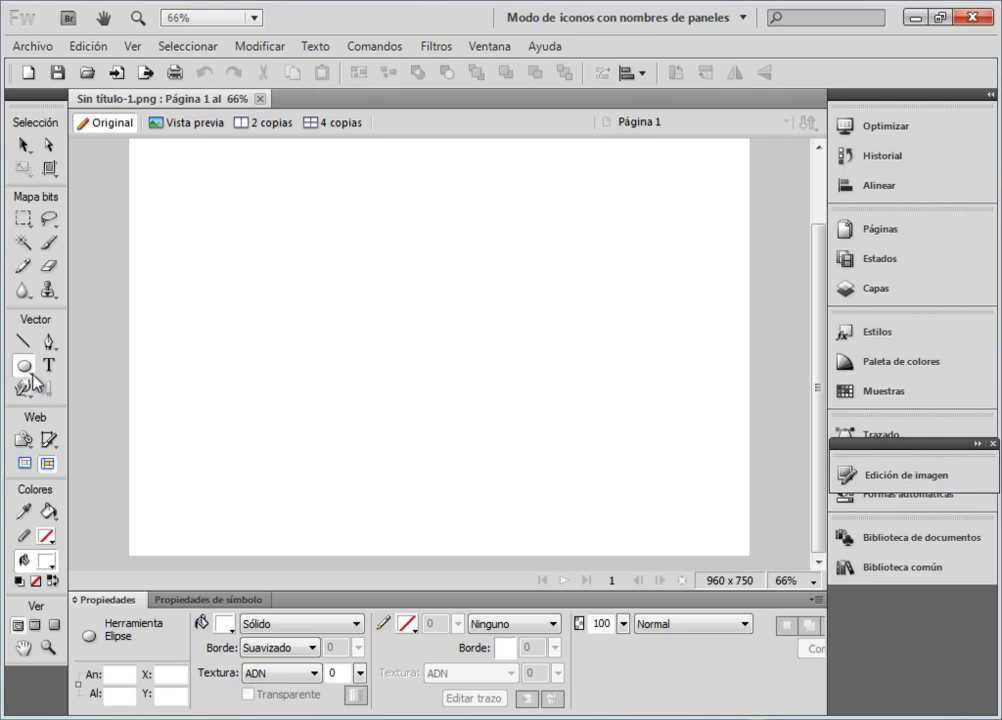
click(33, 377)
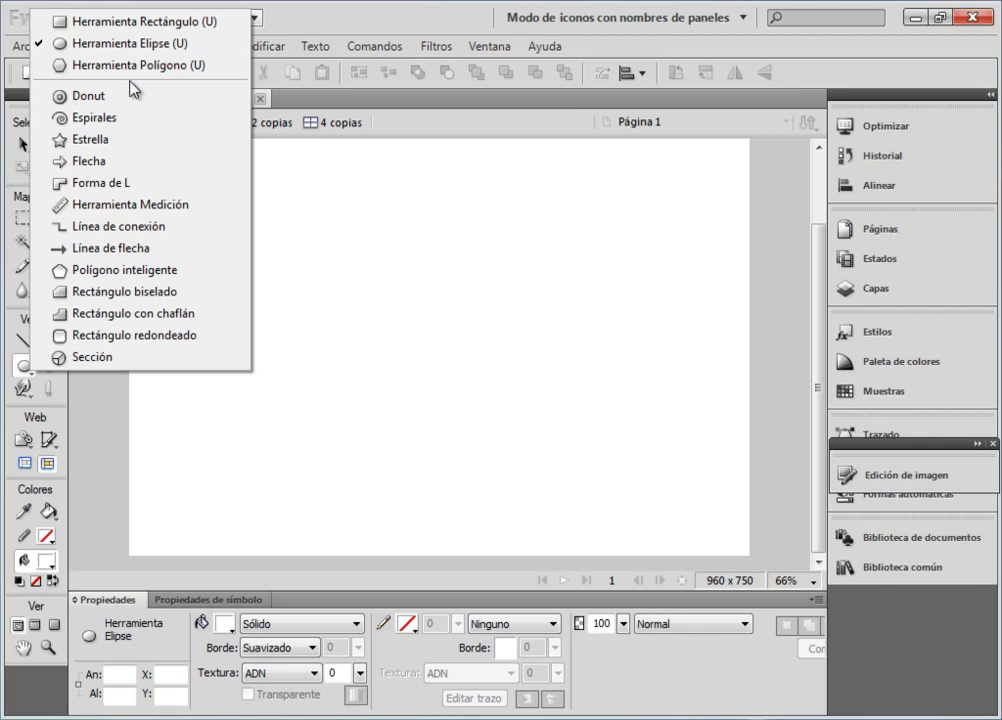
click(129, 24)
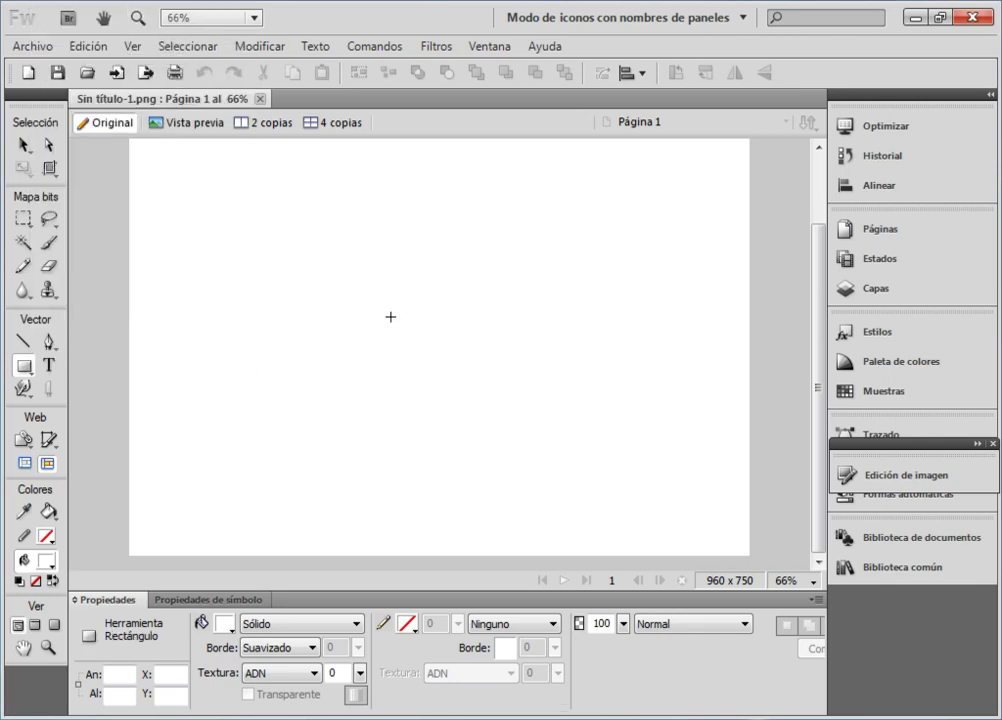
drag(821, 358, 821, 273)
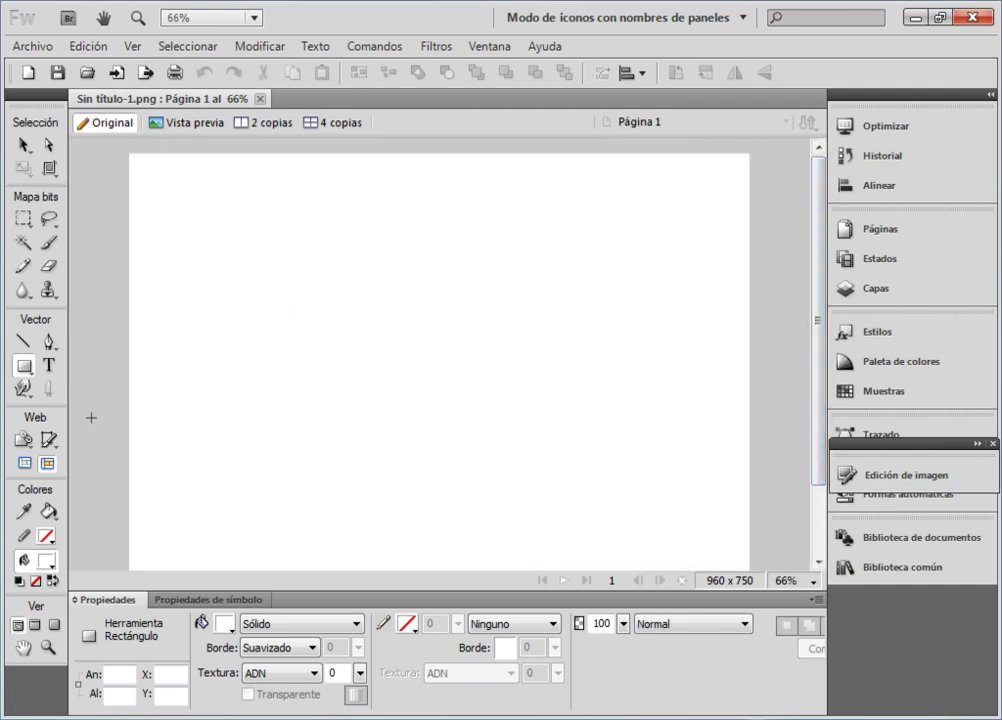
click(25, 367)
drag(128, 155, 748, 270)
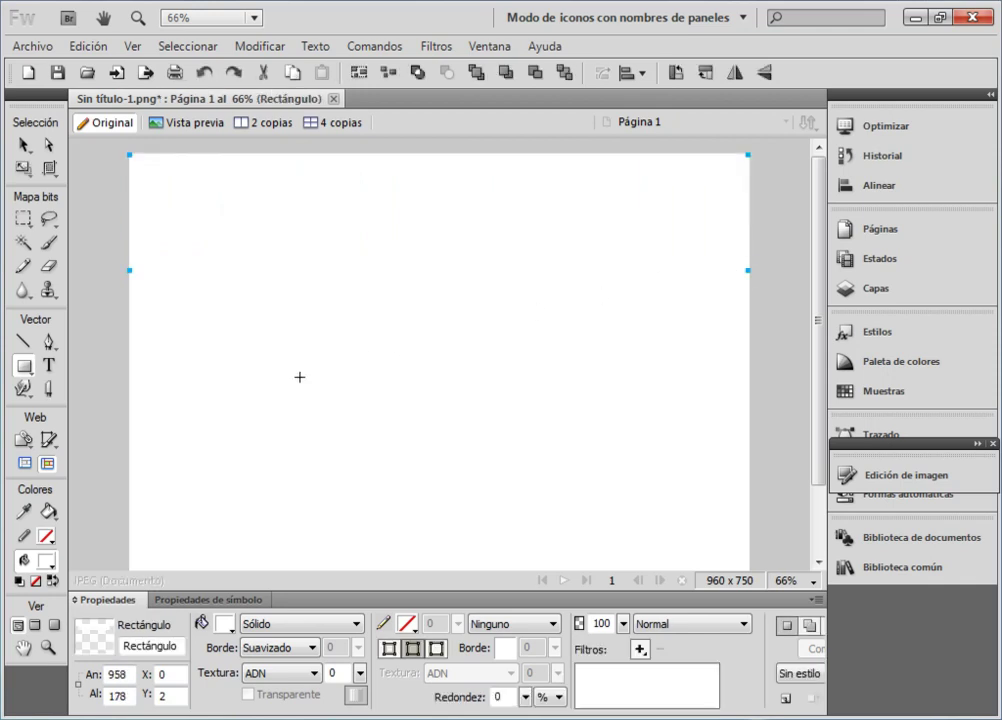
Set the rectangle's width to 960, height to 180 and Y position to 0, and deselect it.
drag(126, 675, 114, 676)
key(BackSpace)
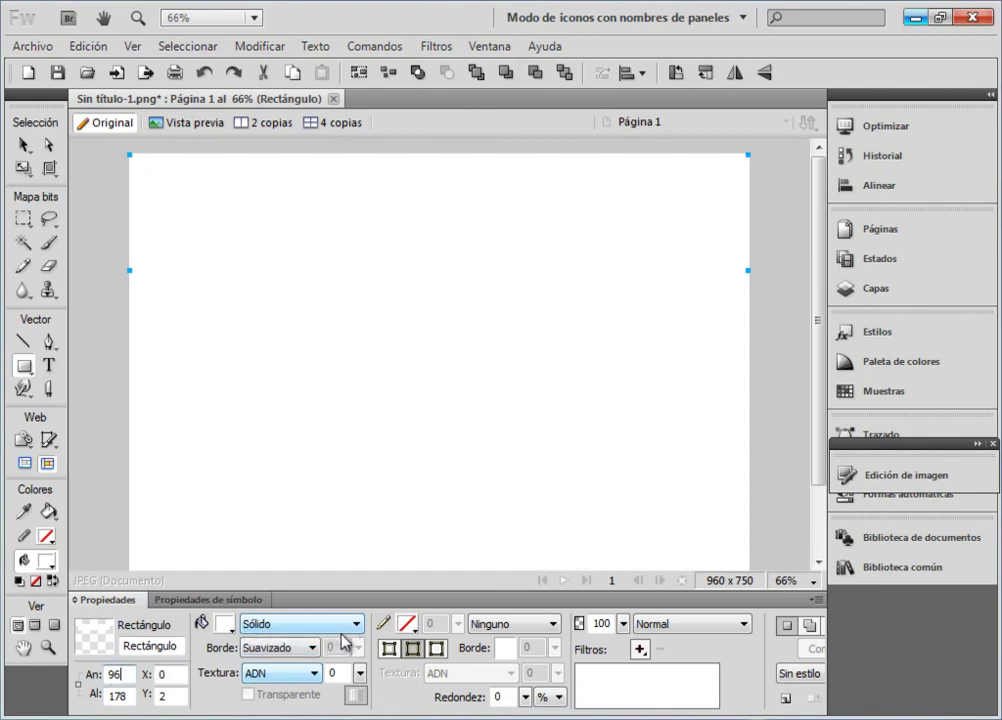
text(60)
key(Tab)
text(180)
key(Tab)
key(Tab)
text(0)
key(Tab)
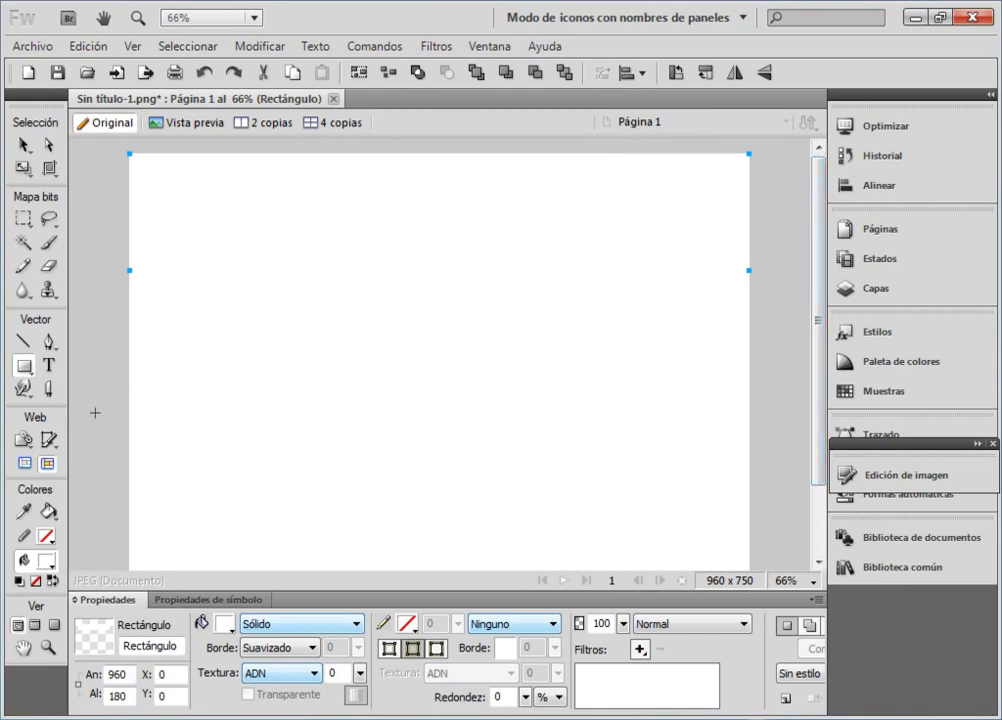
click(22, 145)
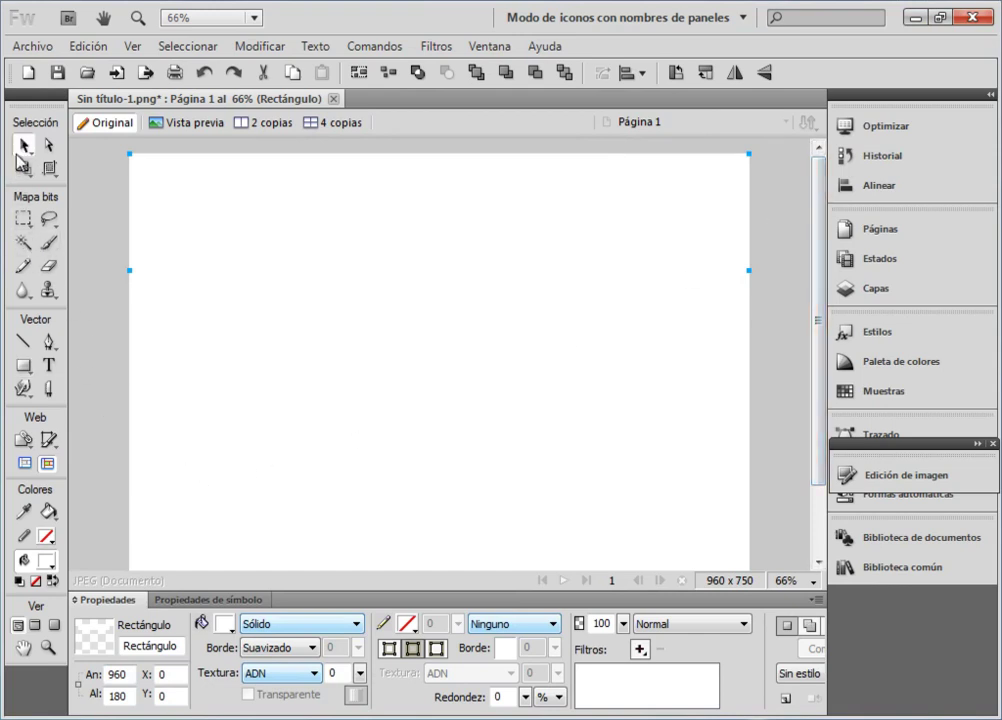
click(100, 338)
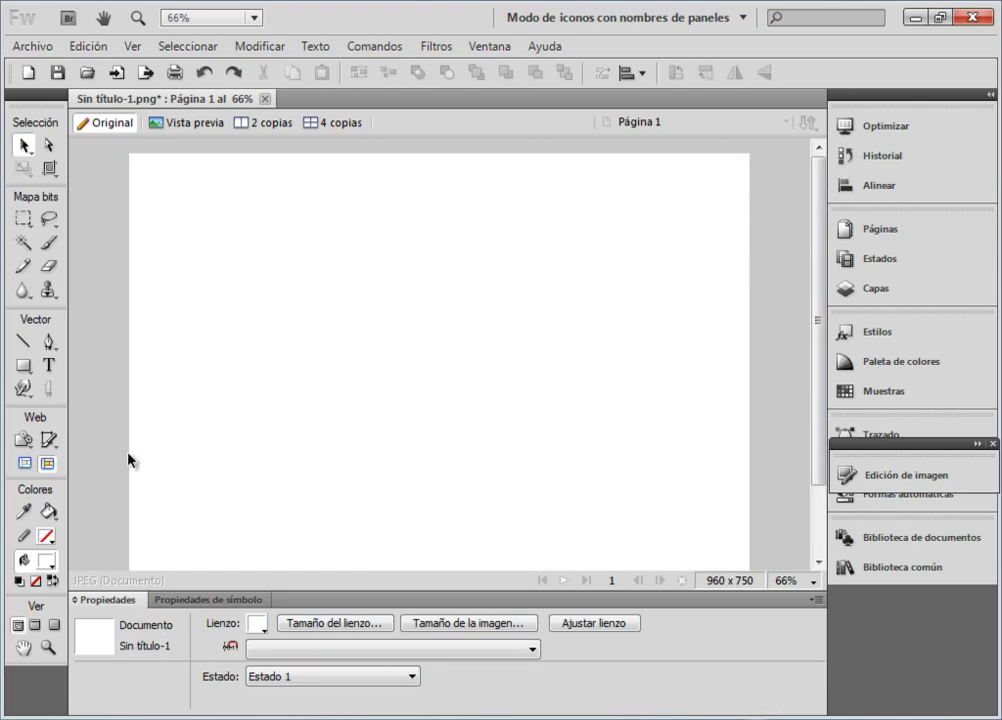
Set the canvas color to the light grey #CCCCCC.
click(260, 624)
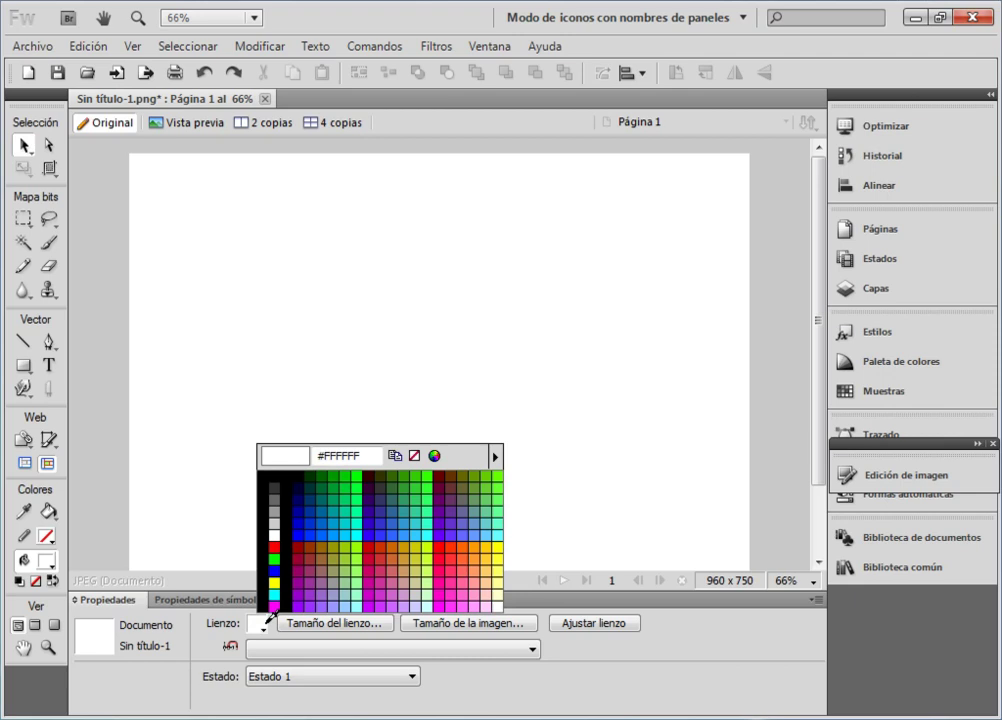
click(276, 522)
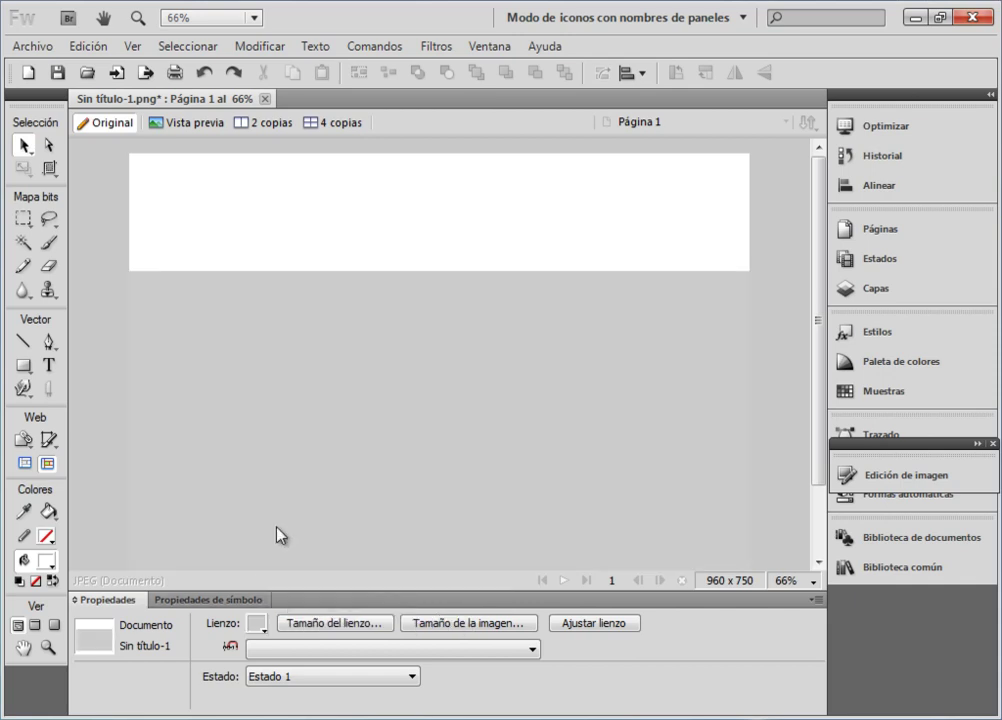
drag(823, 264, 775, 425)
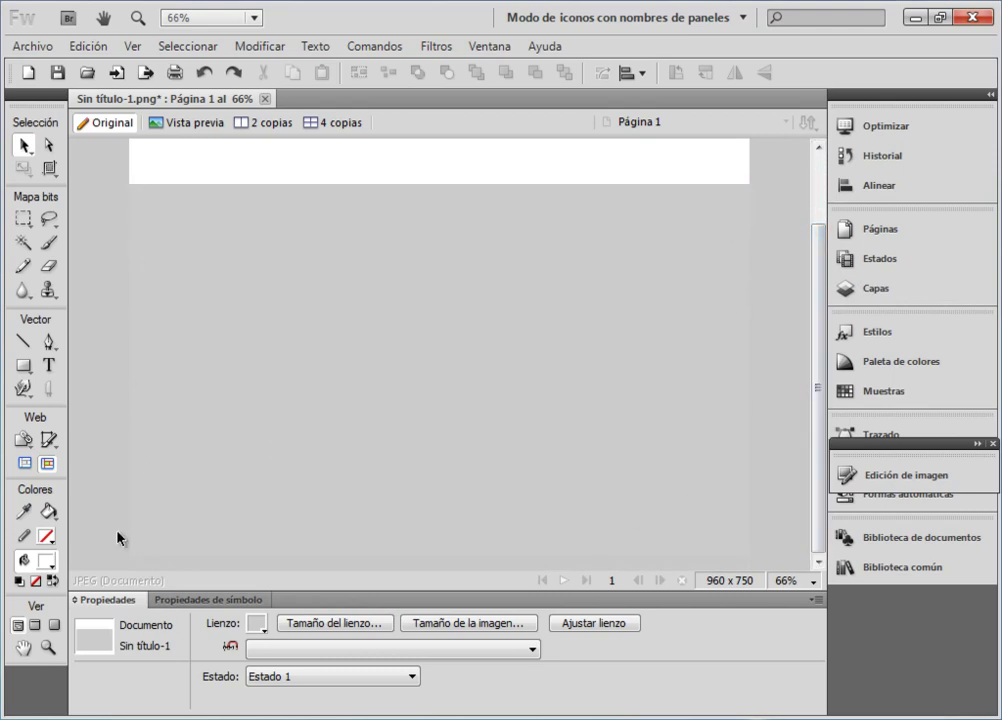
drag(821, 331, 819, 259)
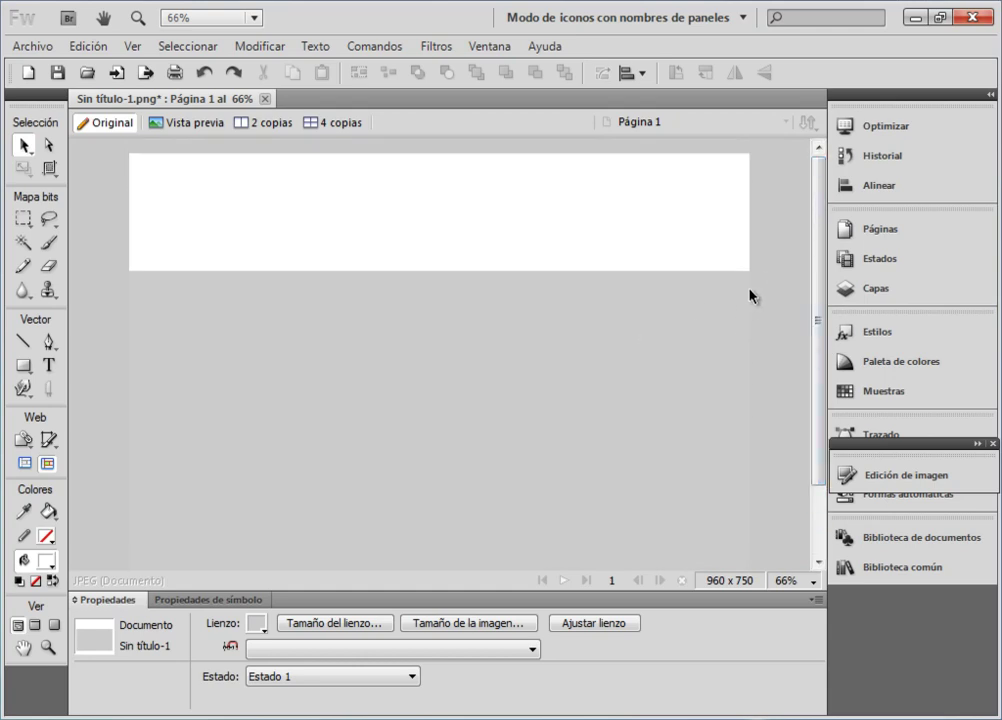
Set the canvas color to a custom very light grey with red, green and blue at 233.
click(257, 623)
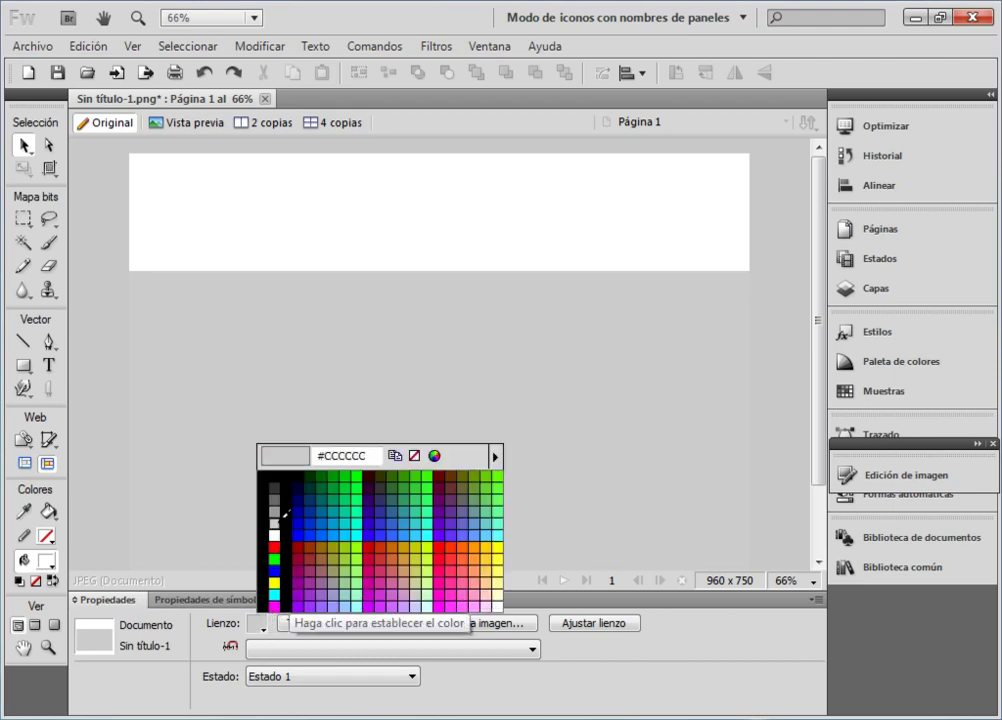
click(434, 456)
drag(588, 447, 587, 420)
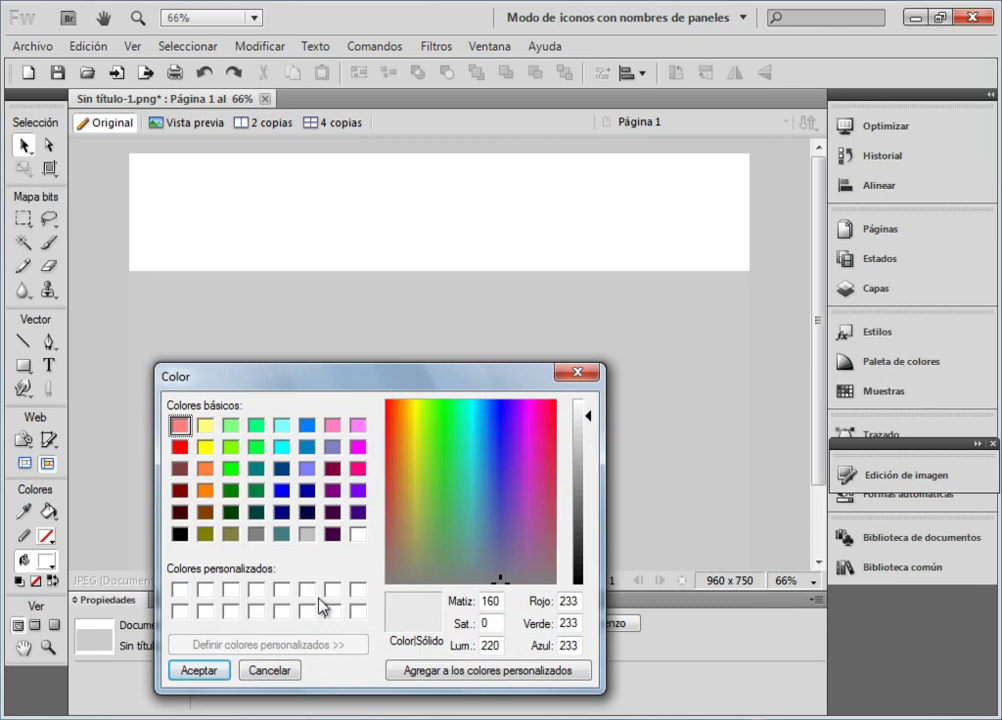
click(198, 671)
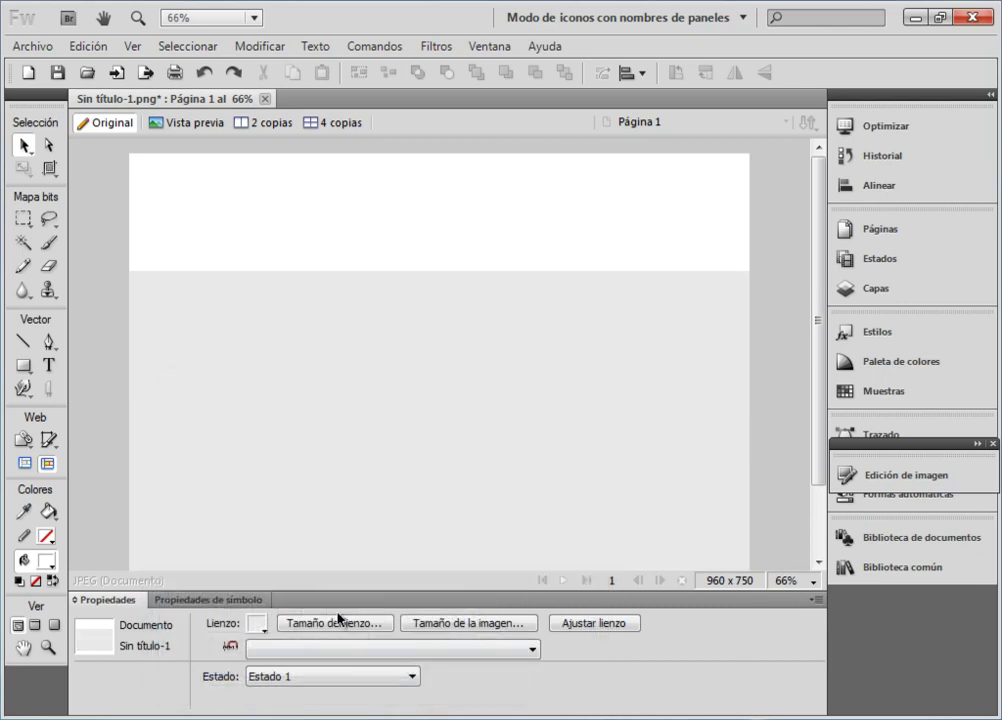
drag(820, 337, 825, 293)
click(209, 248)
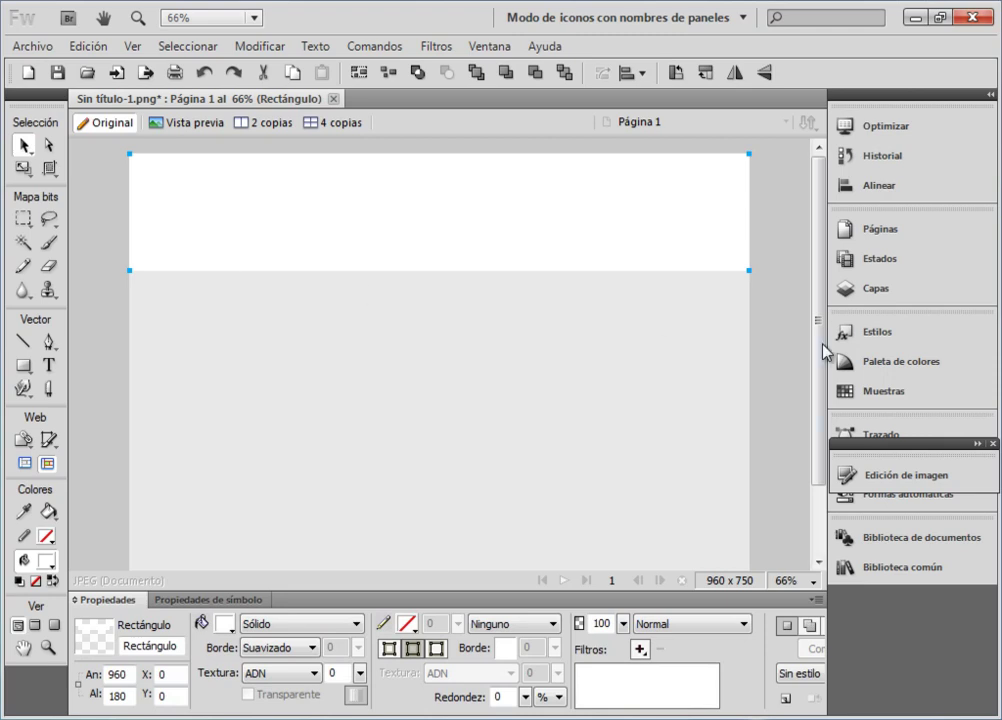
click(584, 390)
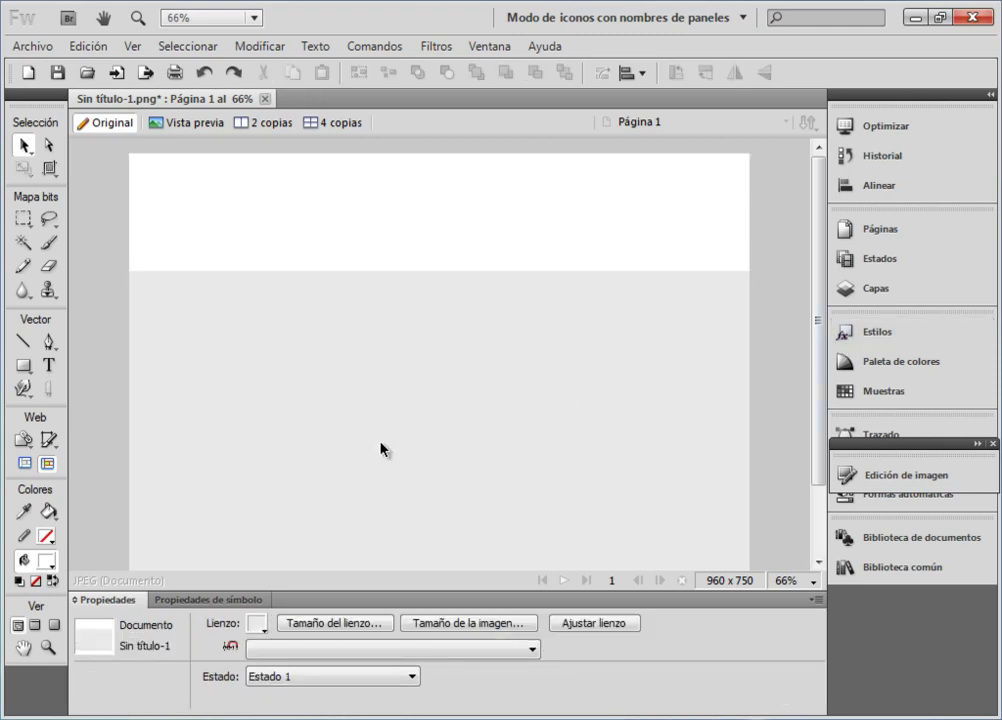
drag(826, 358, 655, 409)
Draw a 960 px wide rectangle along the lower edge of the white header and set its height to 40.
click(22, 366)
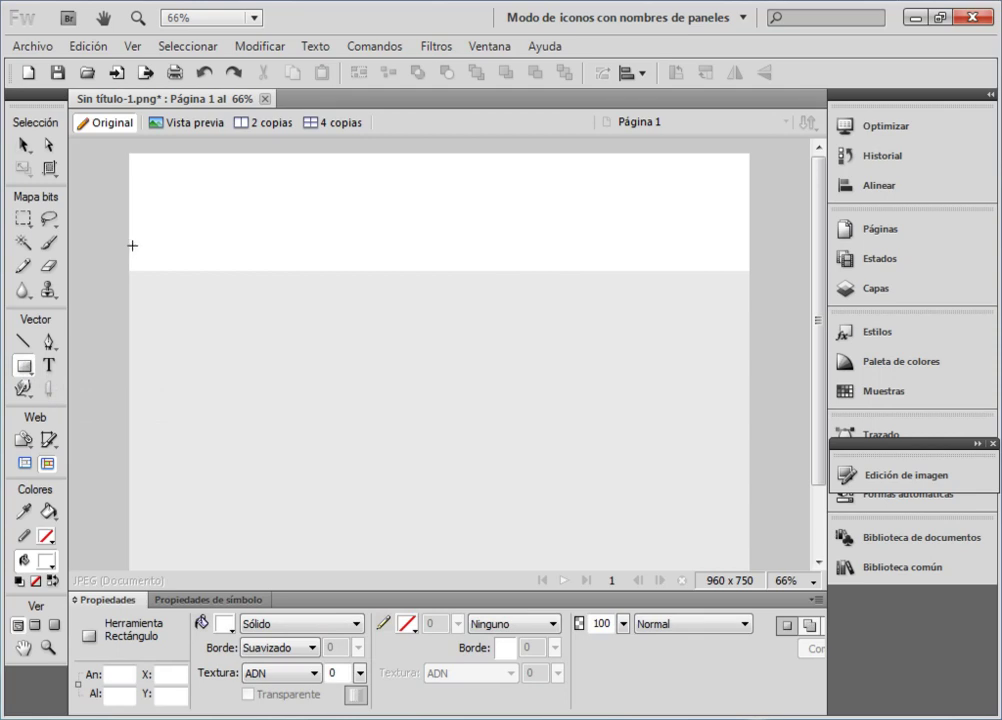
drag(131, 246, 749, 271)
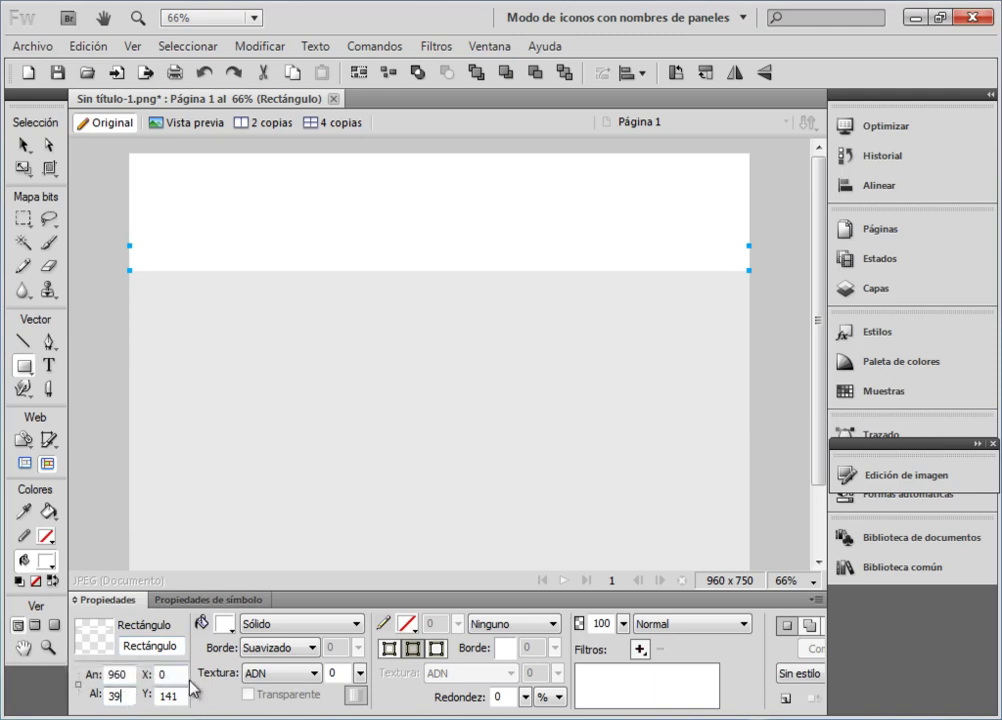
key(BackSpace)
key(BackSpace)
key(Return)
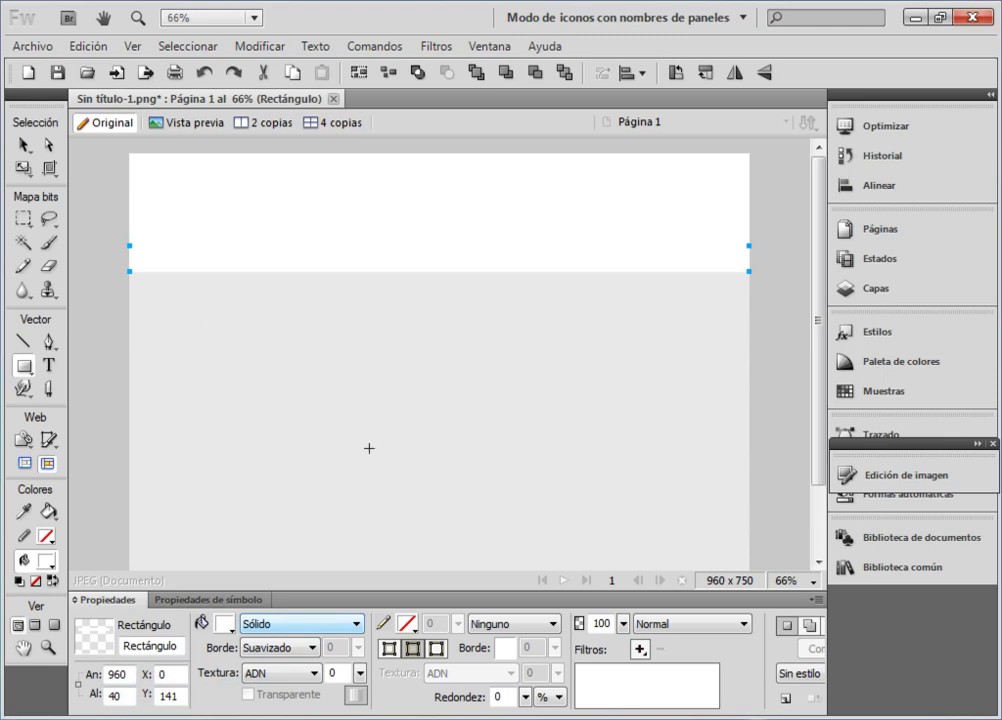
Fill the 40 px high bar with solid dark navy blue.
click(225, 624)
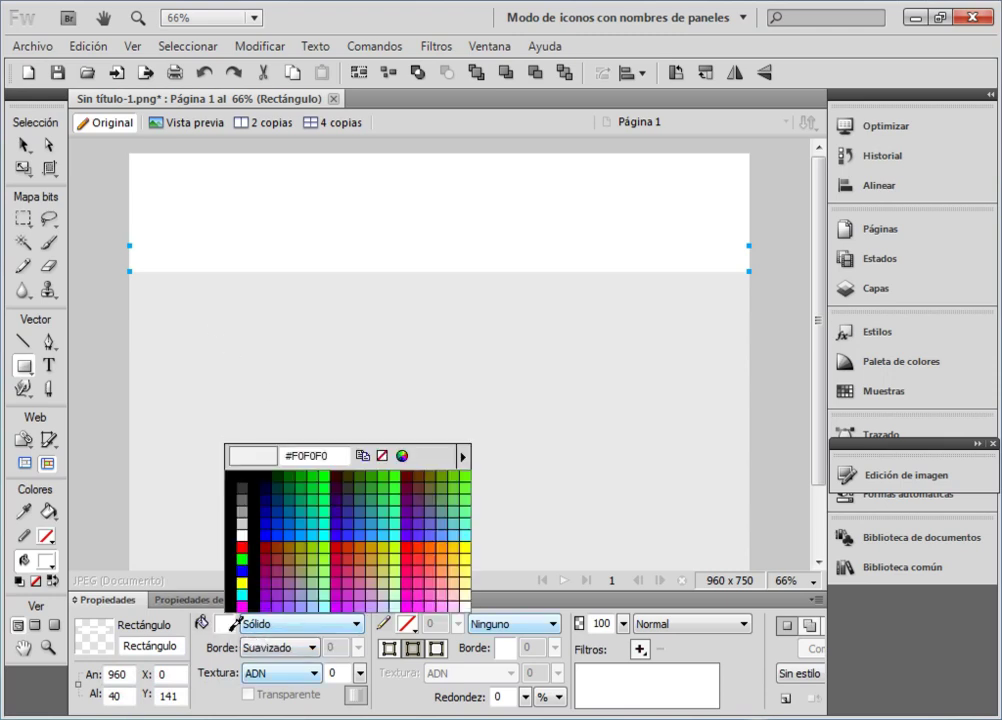
click(266, 496)
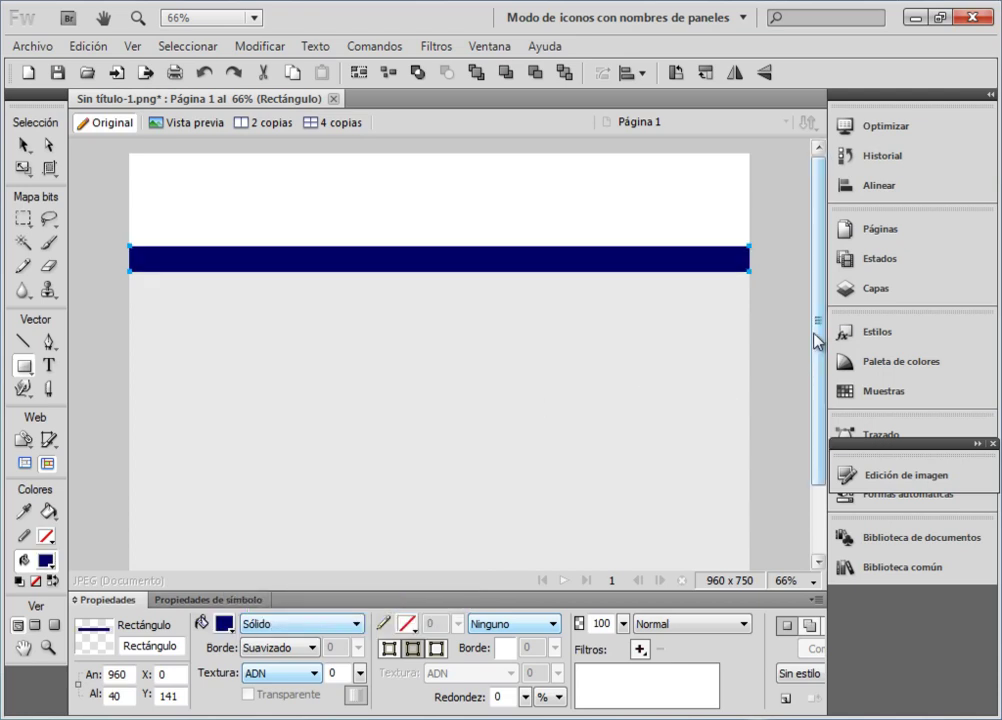
key(v)
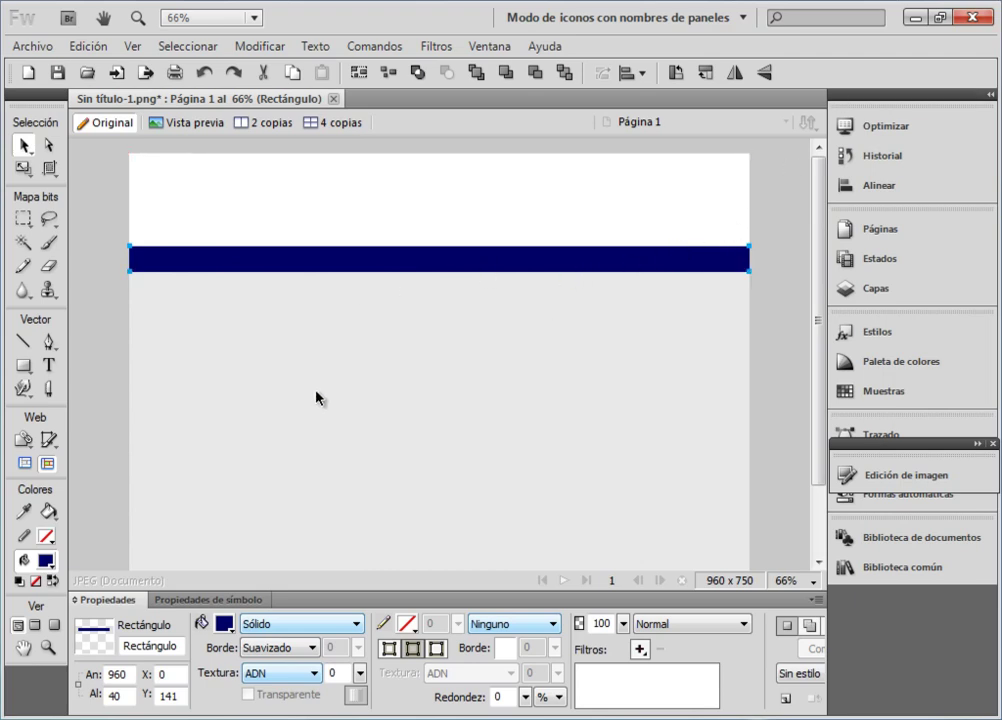
Change the navy bar's fill from solid to a linear gradient.
click(331, 628)
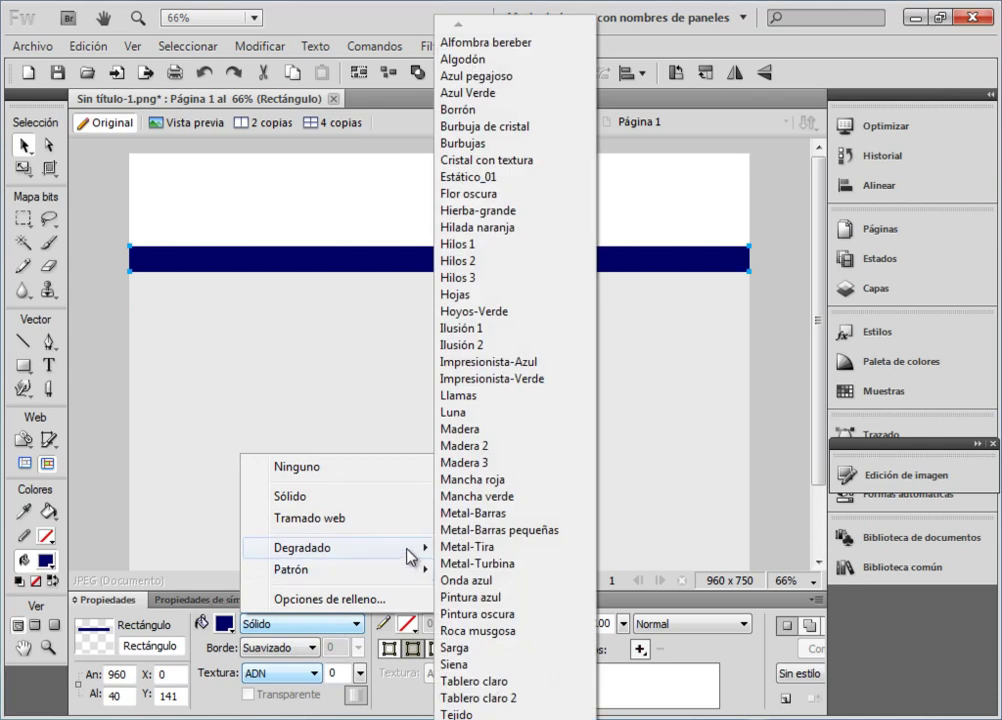
mouse_move(410, 549)
click(445, 547)
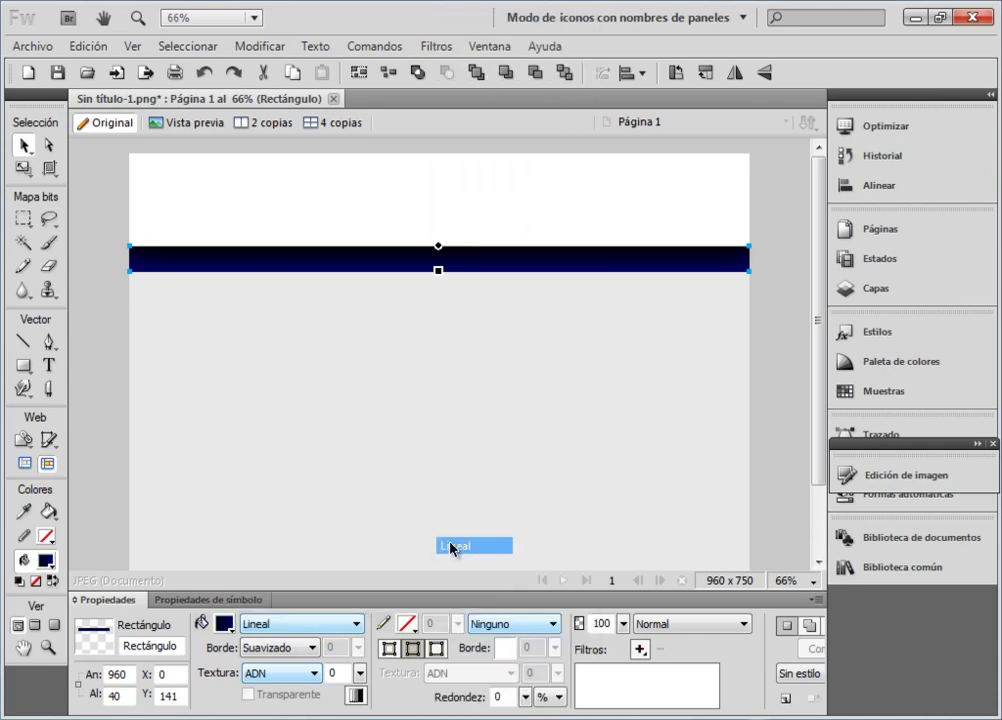
Recolor the bar's linear gradient with blue as the start color and dark teal green as the end color.
click(226, 624)
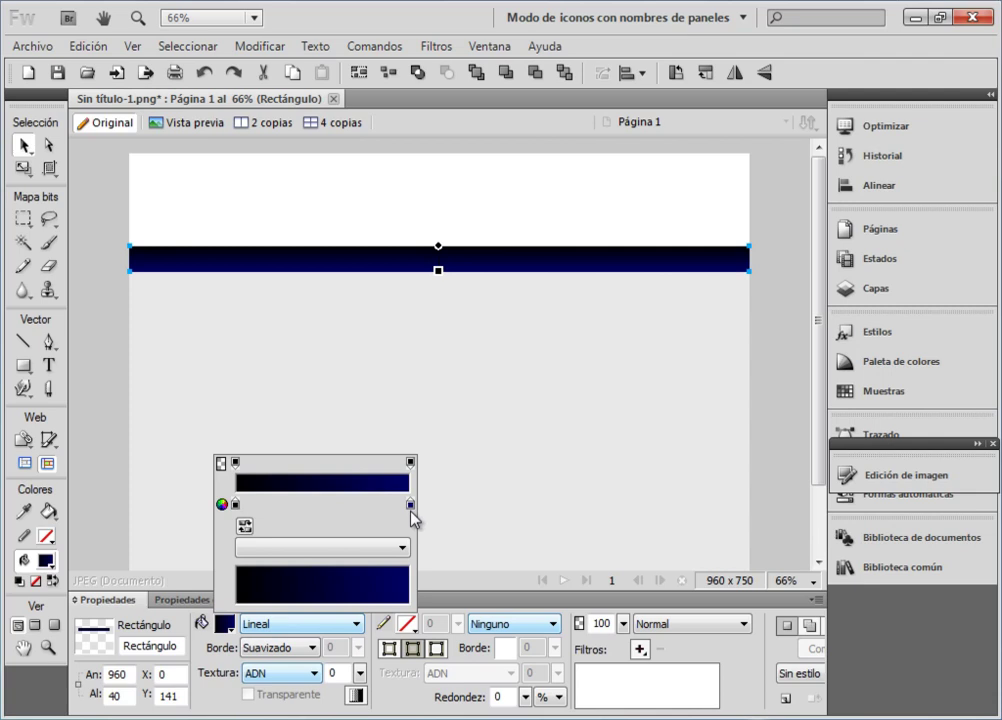
click(236, 506)
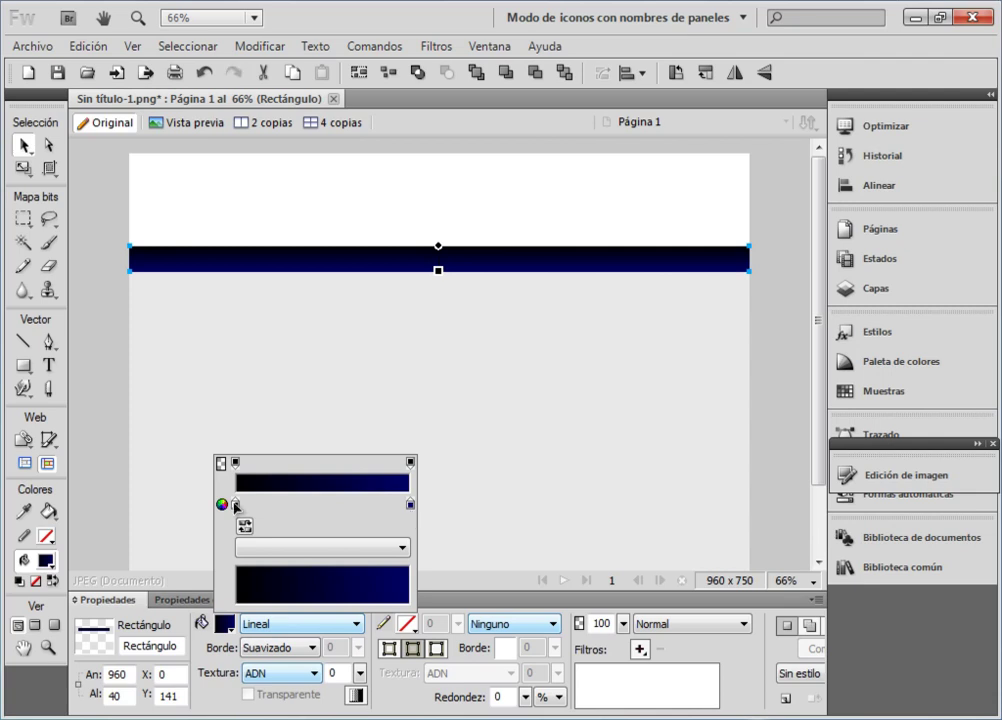
click(236, 506)
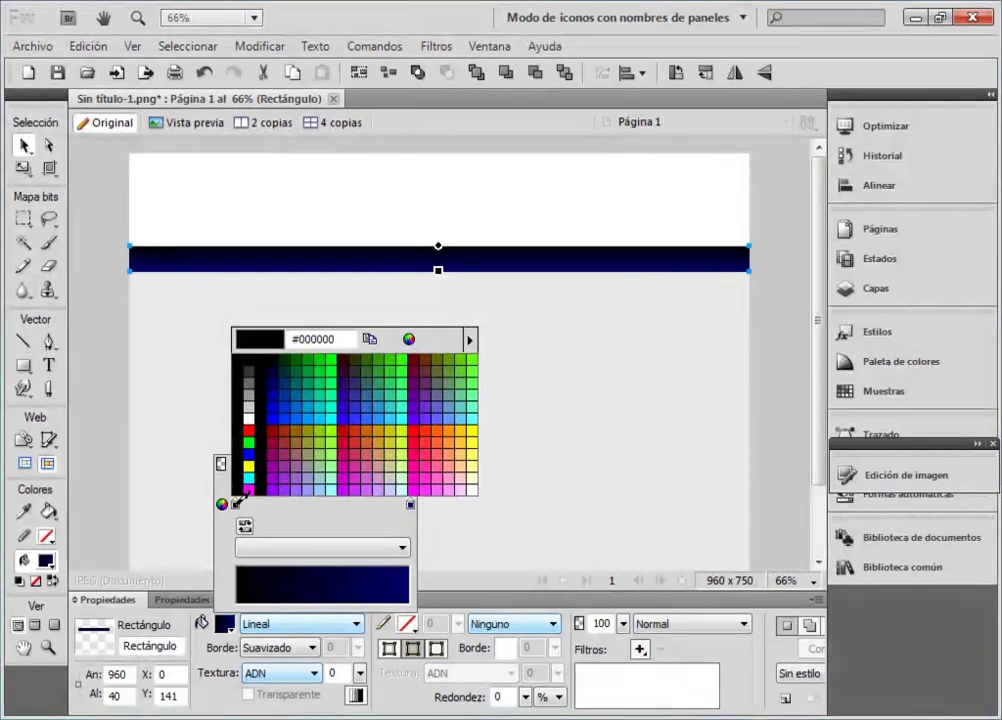
click(296, 393)
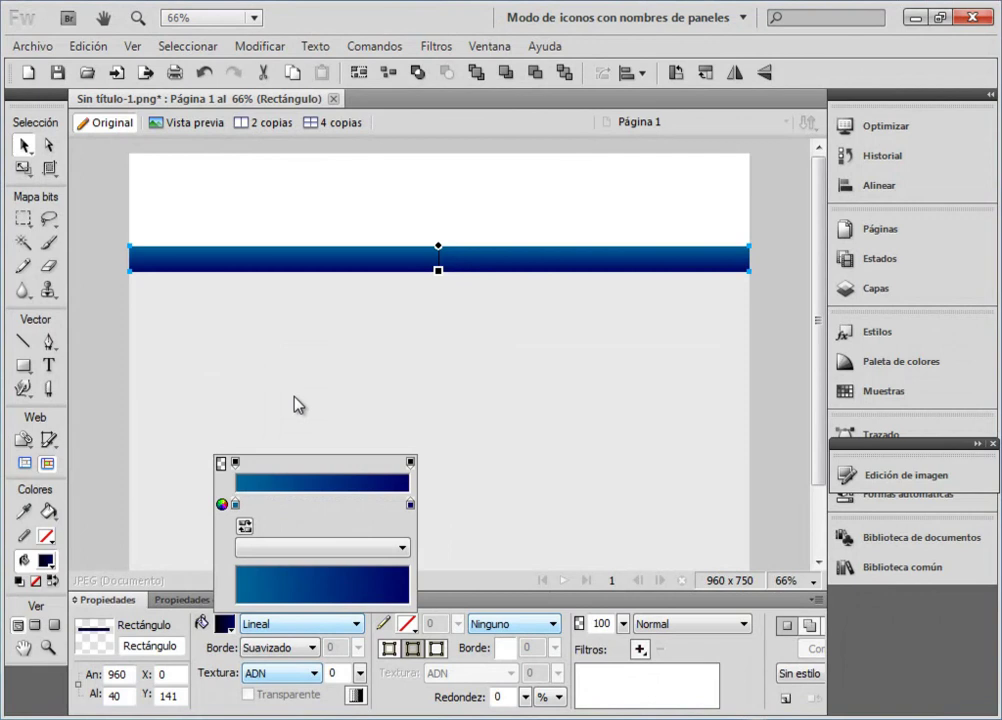
click(410, 506)
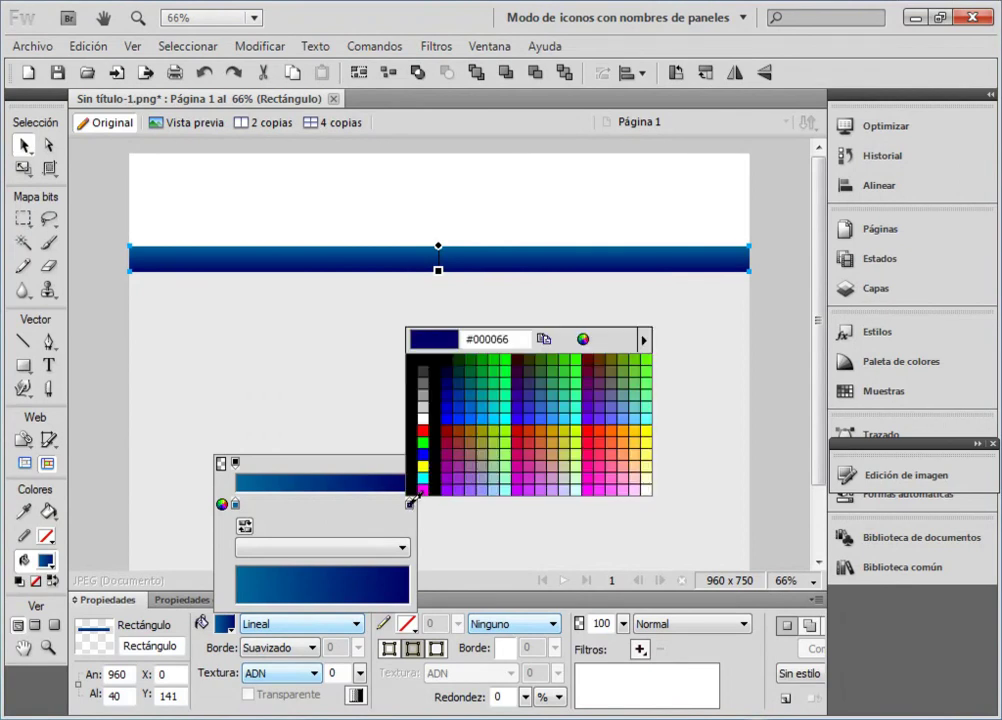
click(471, 377)
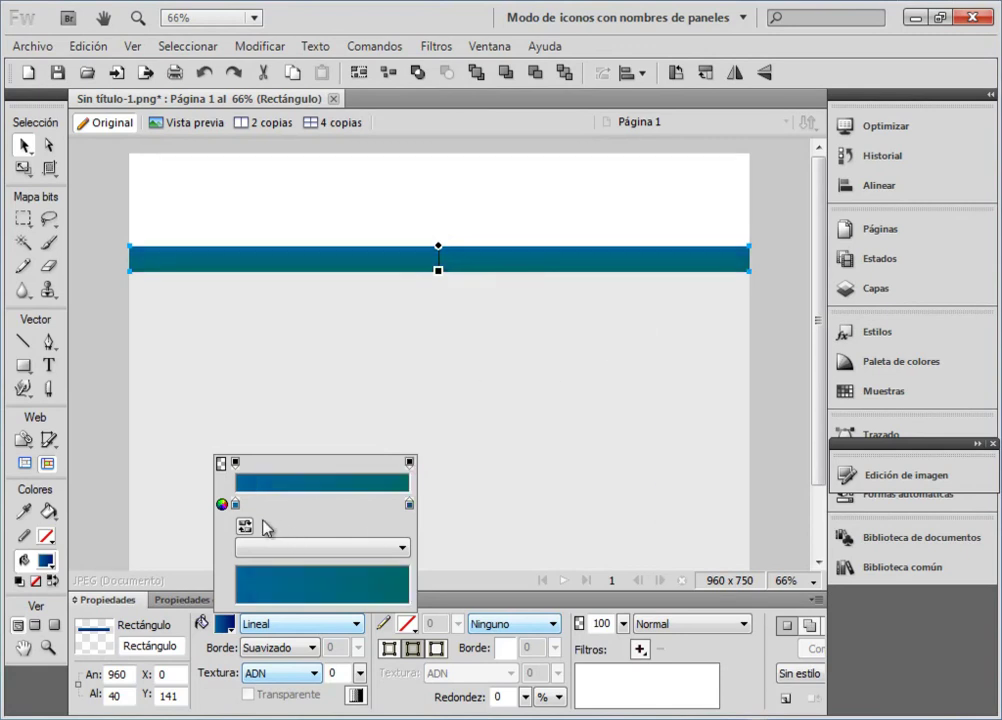
Set the bar's gradient start color to blue #006699 and its end color to very dark teal.
click(236, 504)
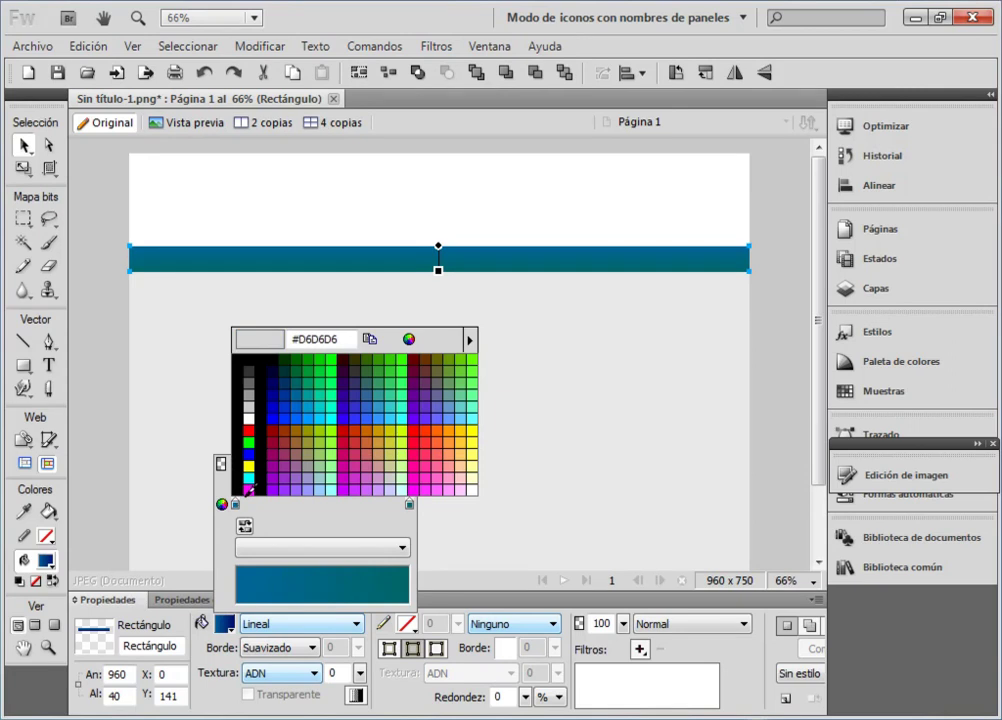
click(296, 393)
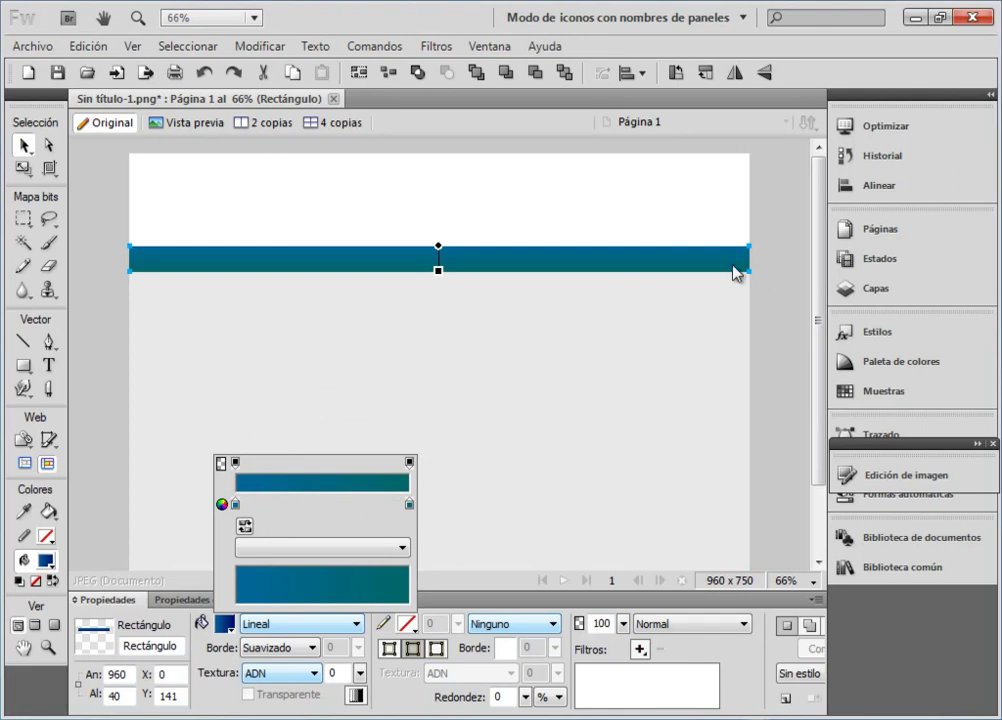
click(409, 504)
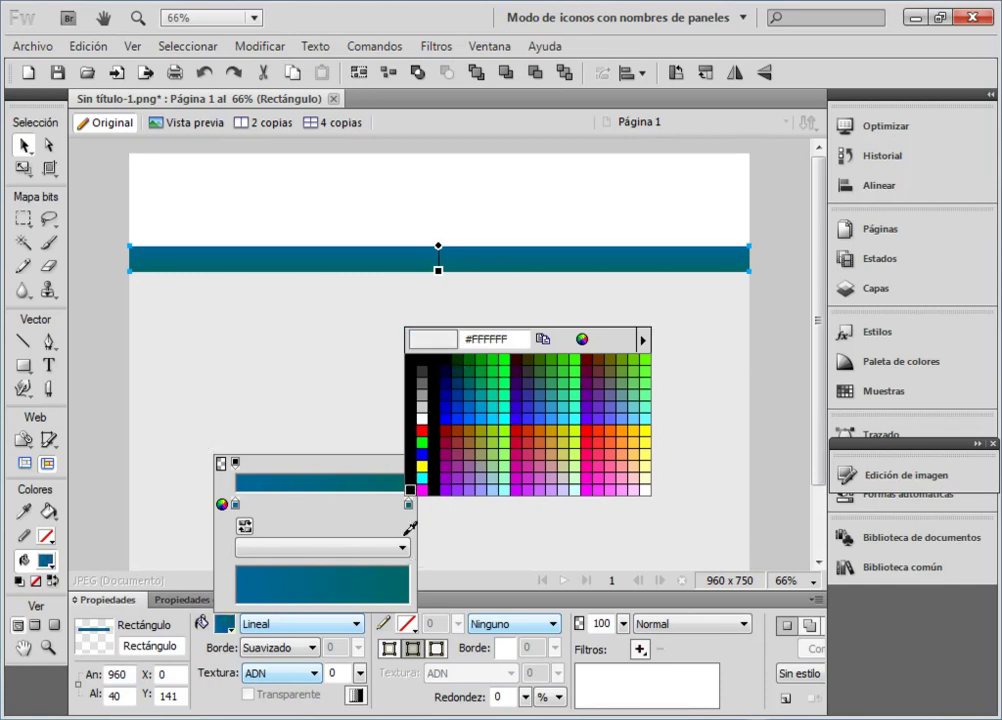
click(457, 373)
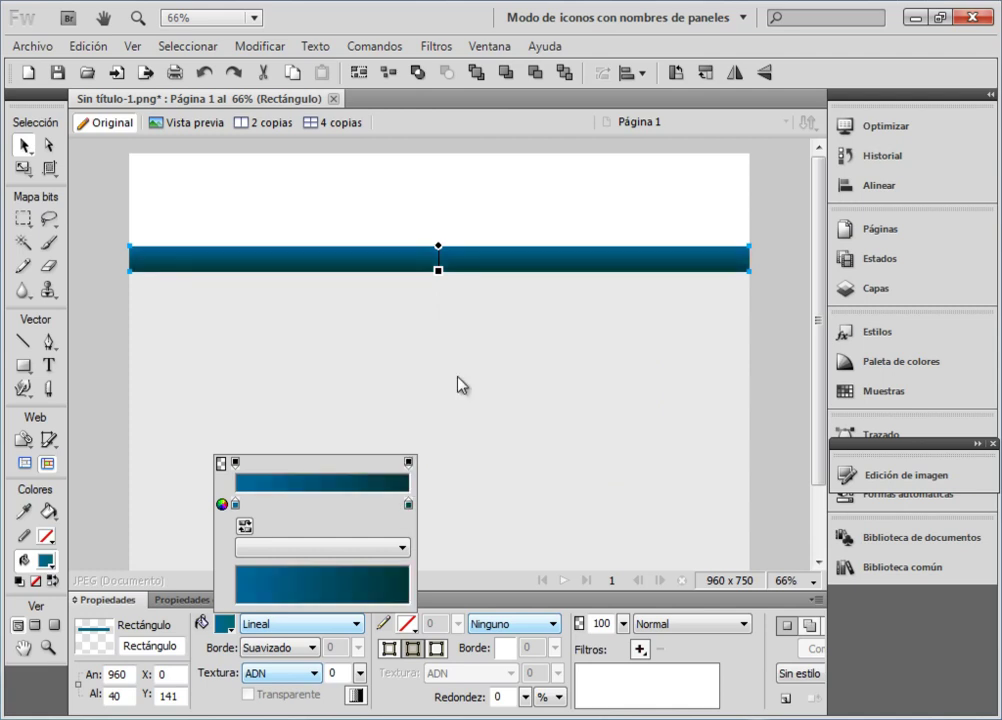
click(236, 502)
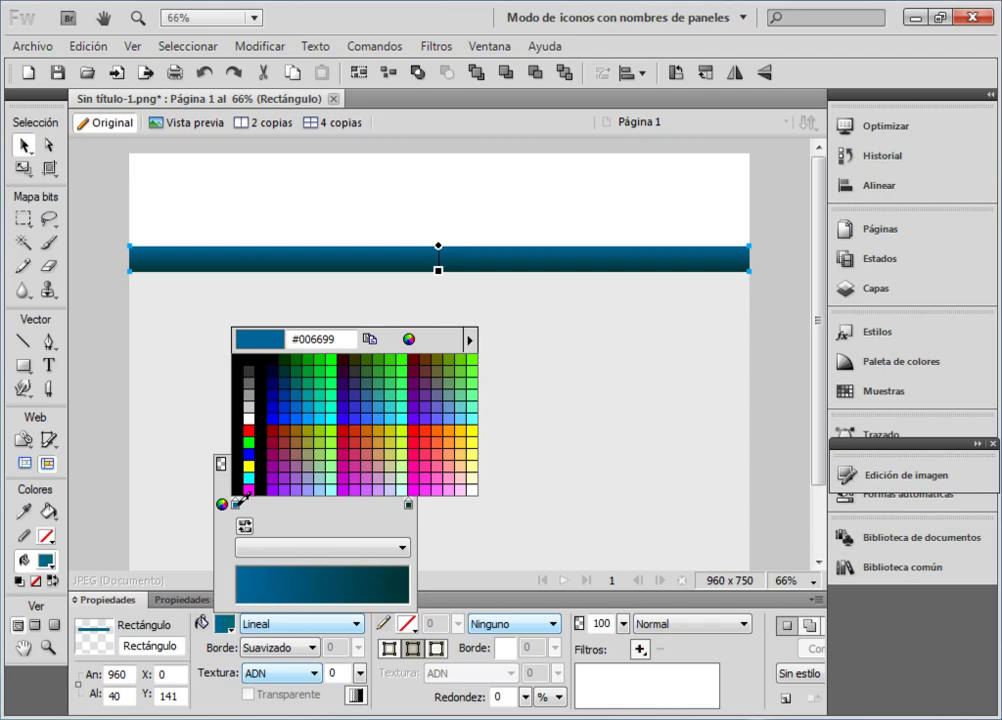
click(301, 391)
click(322, 408)
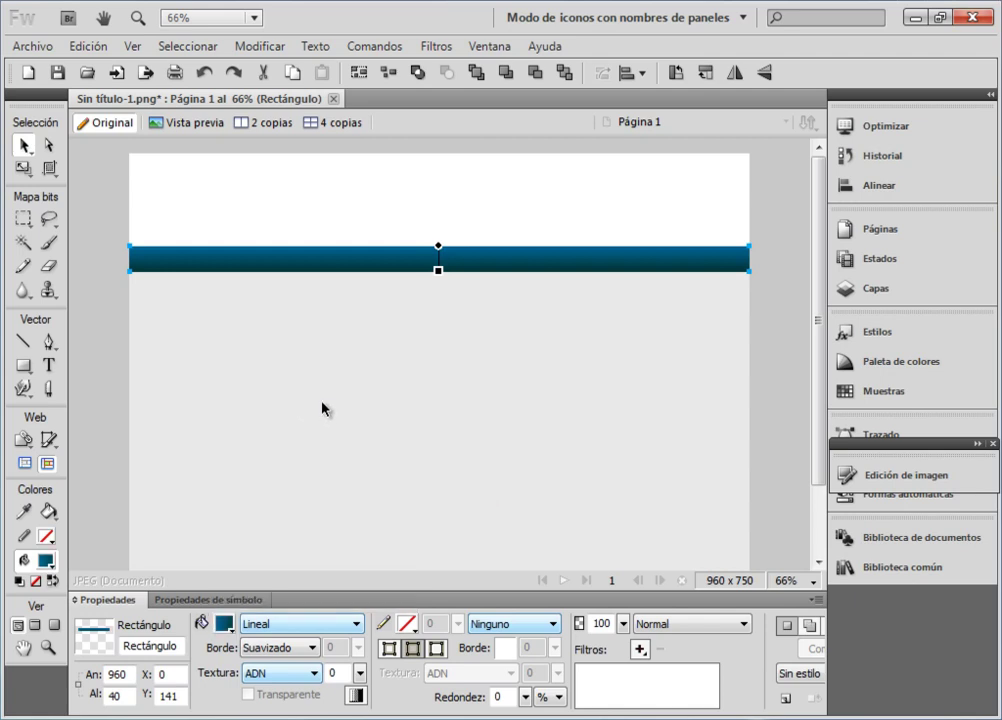
click(224, 624)
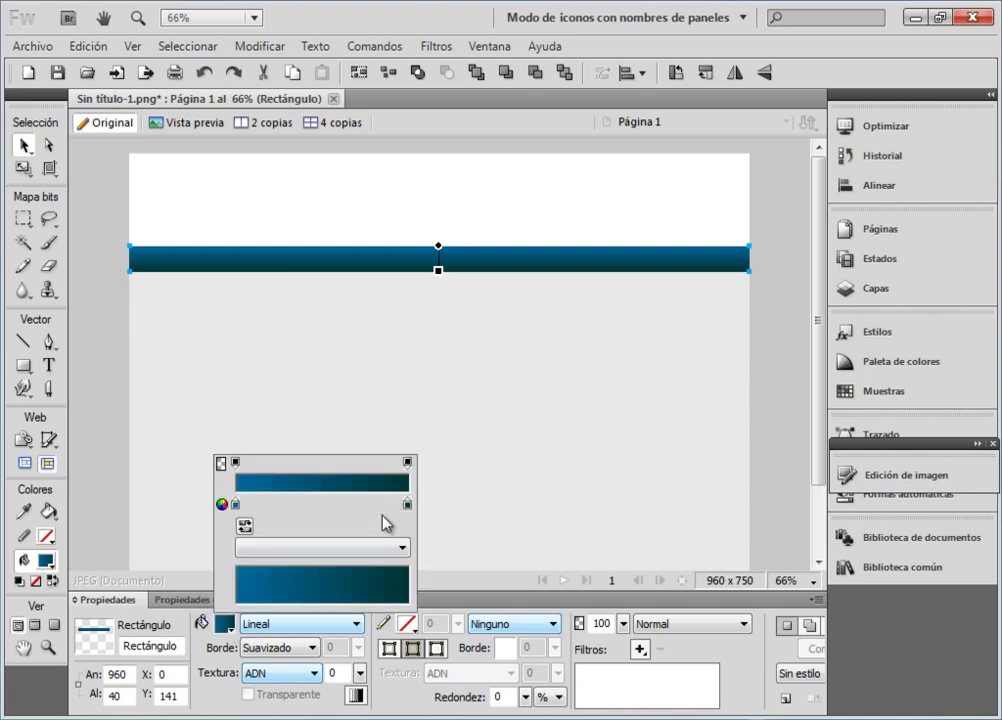
click(408, 505)
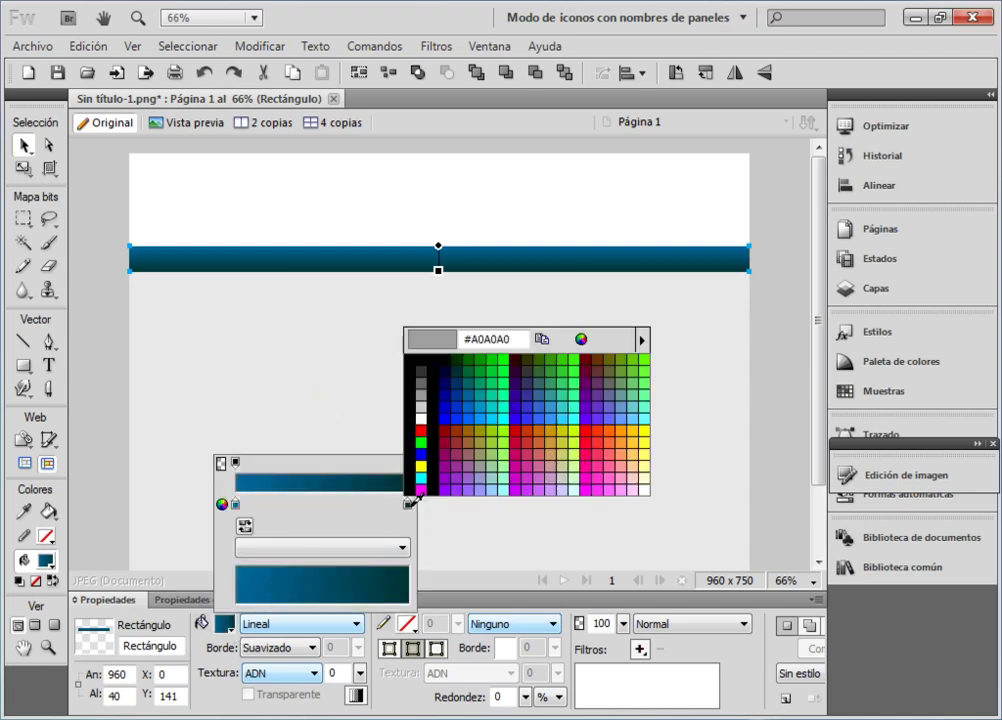
click(457, 370)
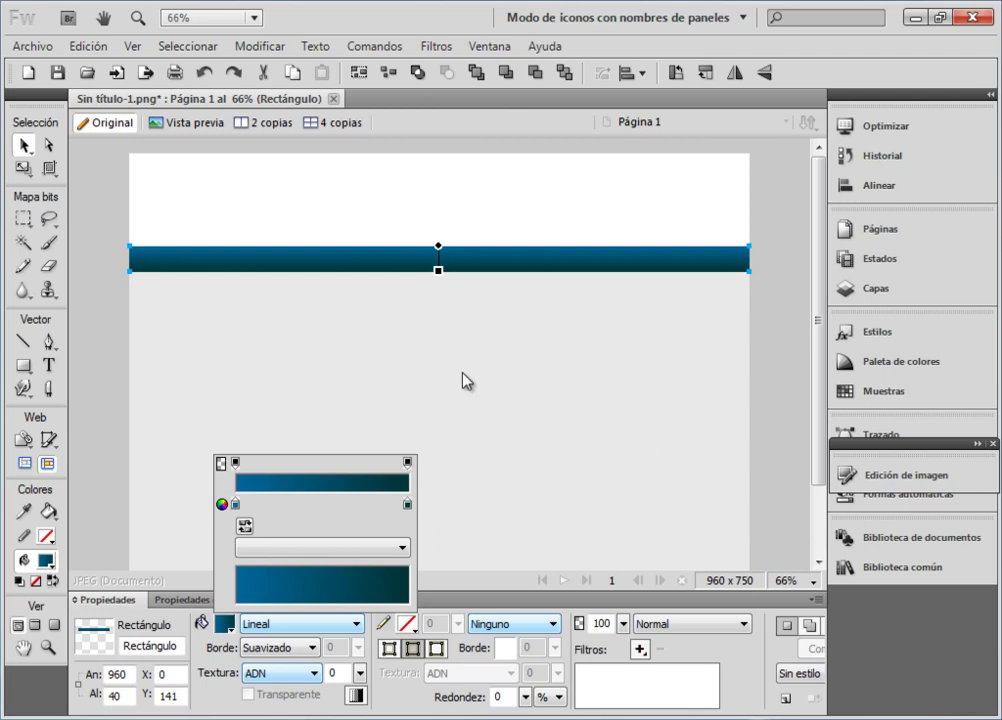
click(543, 365)
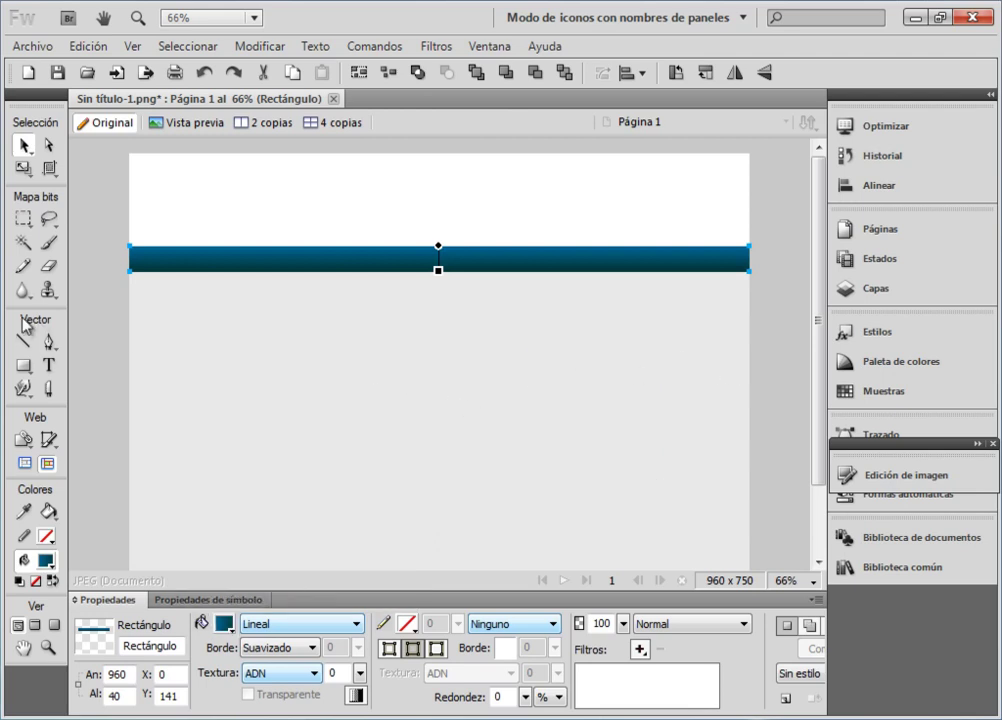
Start a text object near the left edge of the white header in Arial Bold, size 30.
click(49, 365)
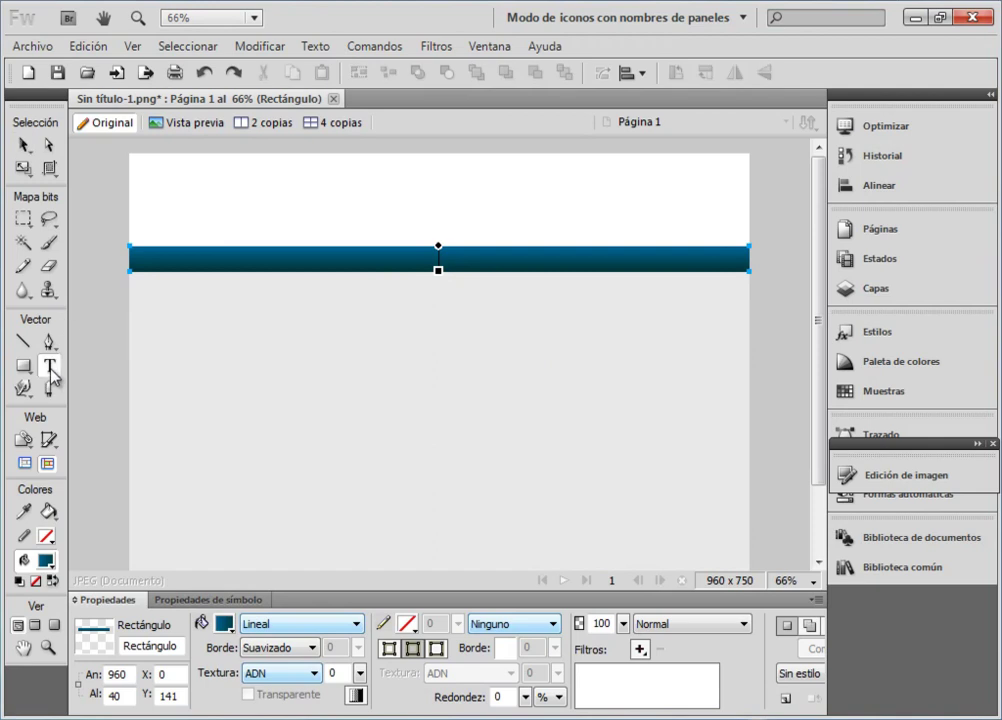
click(152, 200)
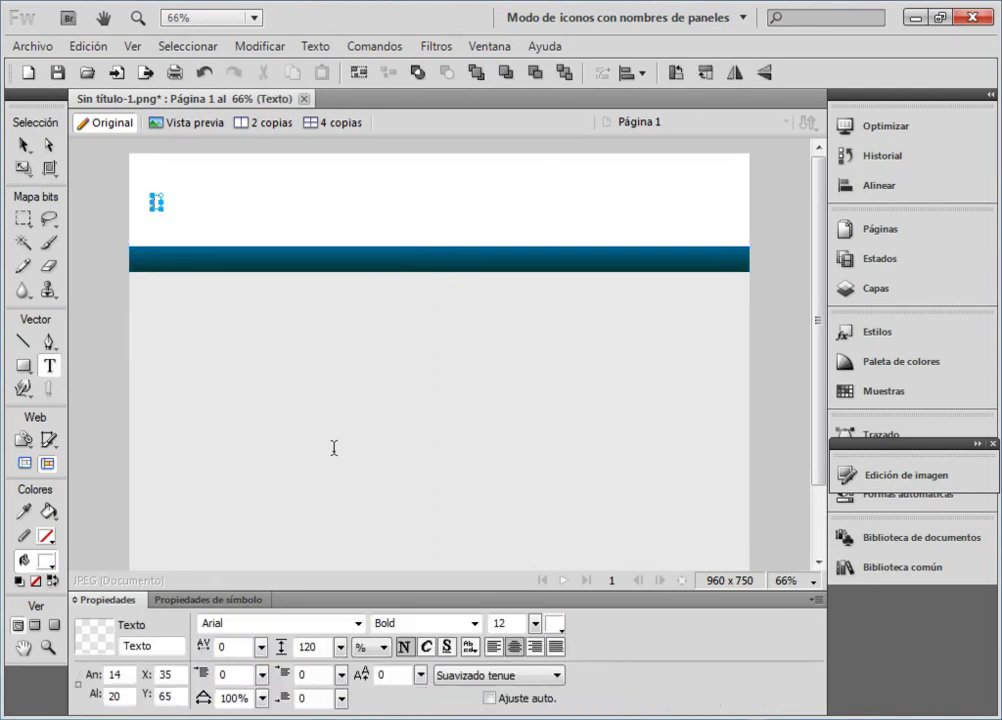
click(357, 624)
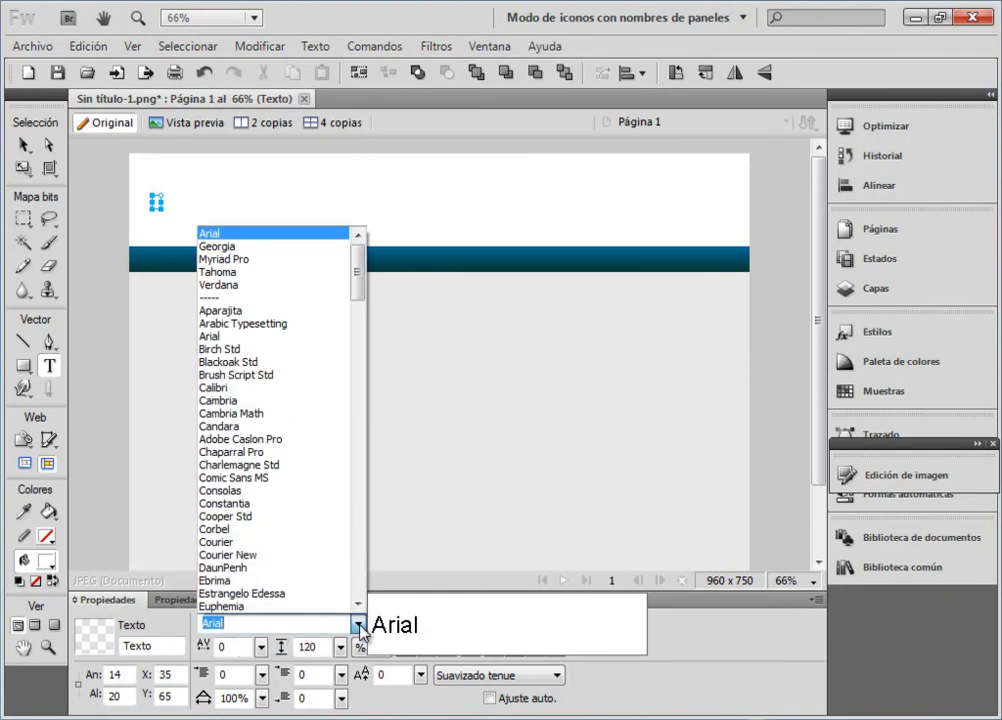
click(236, 234)
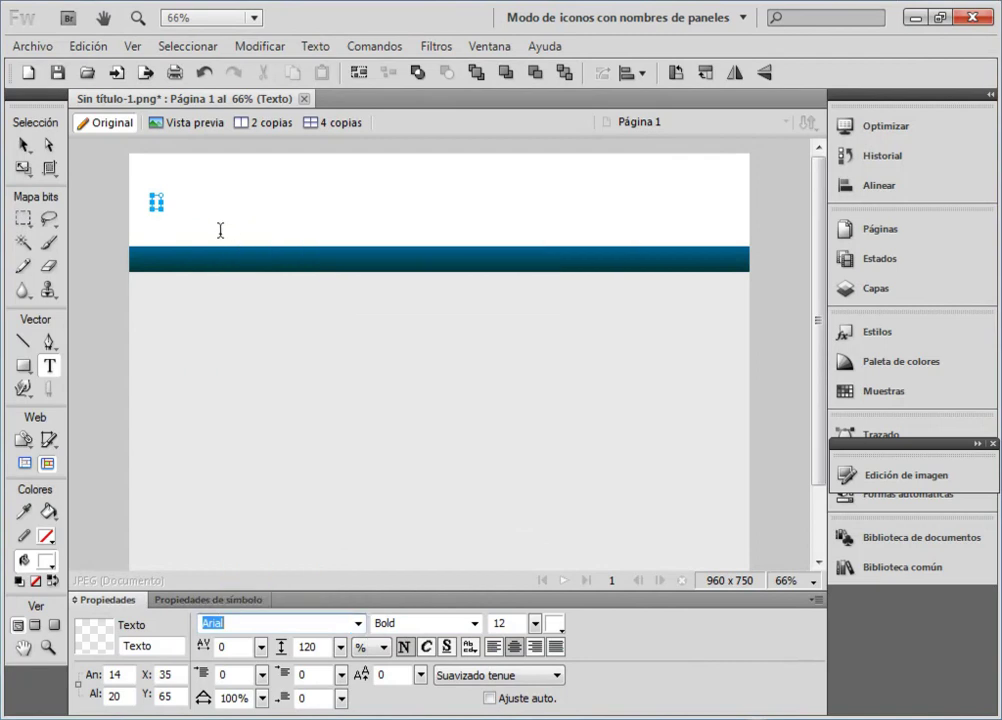
click(536, 624)
drag(538, 626, 539, 600)
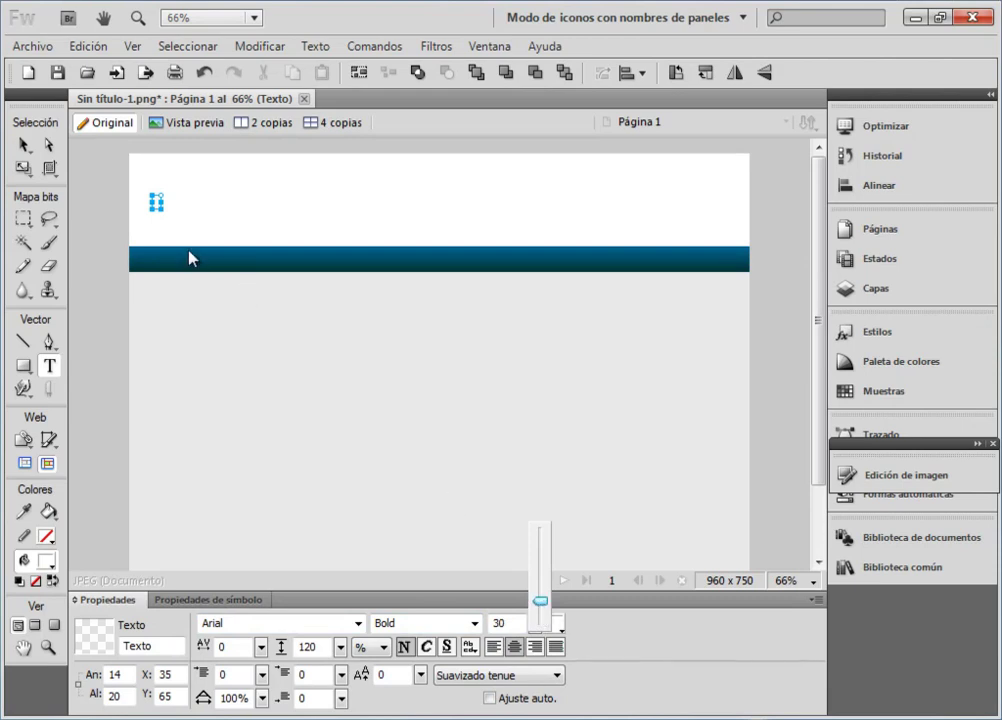
click(156, 202)
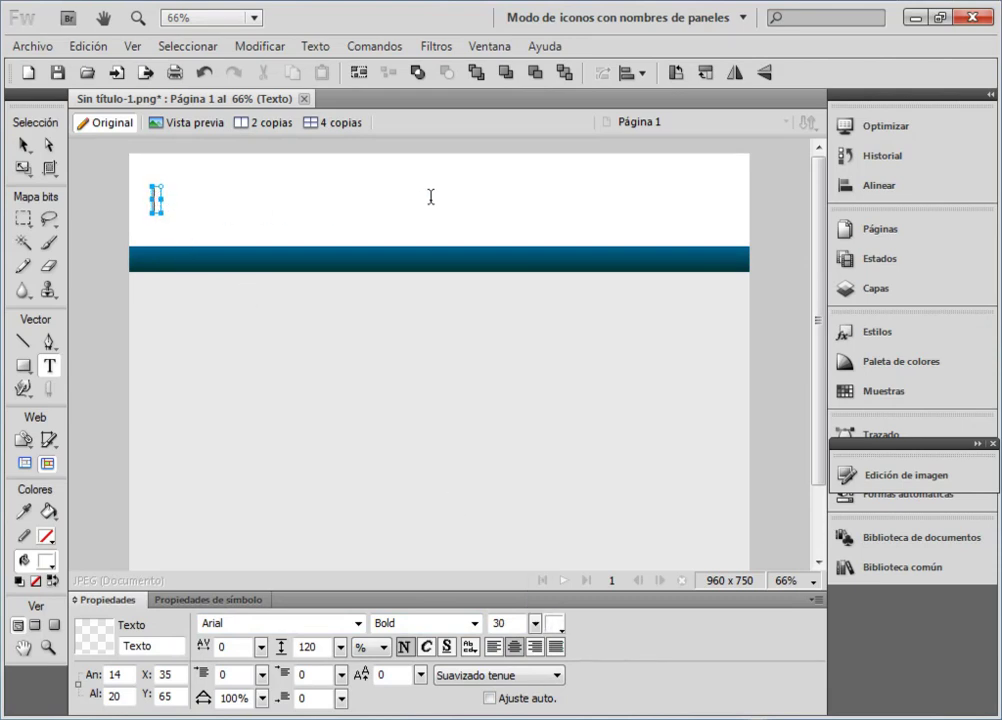
text(Hola)
key(BackSpace)
key(BackSpace)
key(BackSpace)
key(BackSpace)
Set the text color to black and enter the header title "Portafolio de Clientes".
click(557, 630)
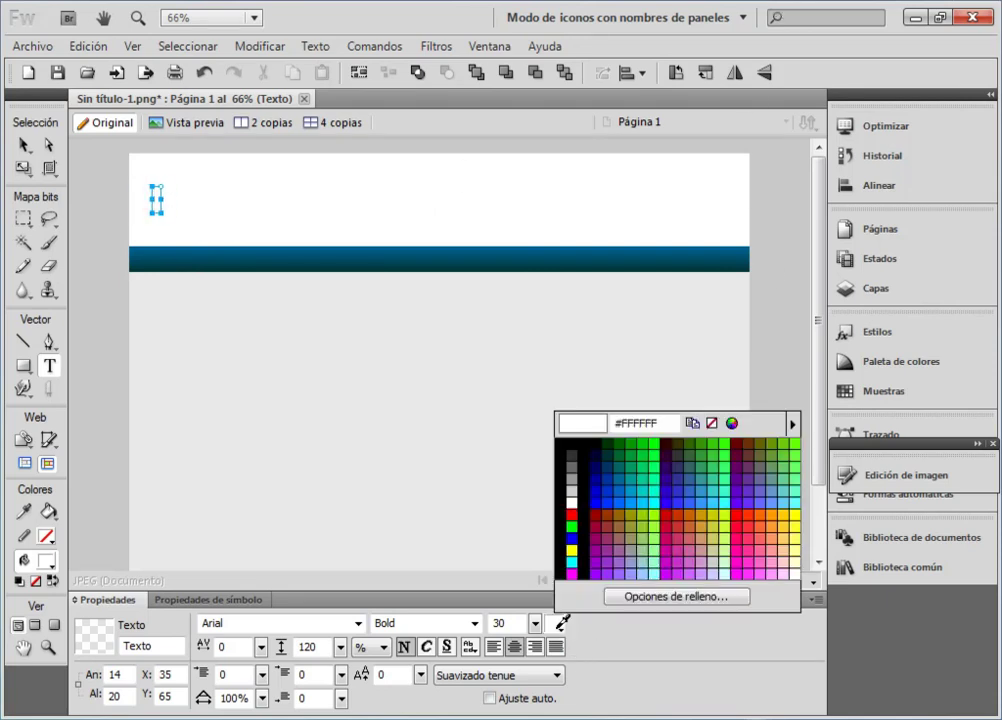
click(573, 438)
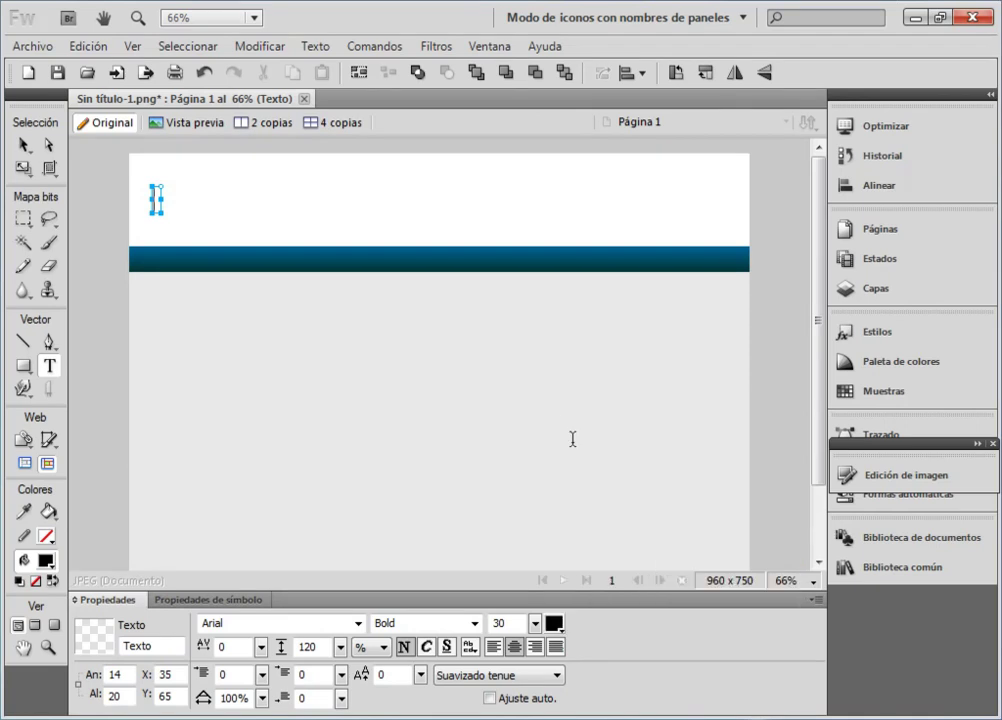
text(Portafolñ)
key(BackSpace)
text(io)
key(BackSpace)
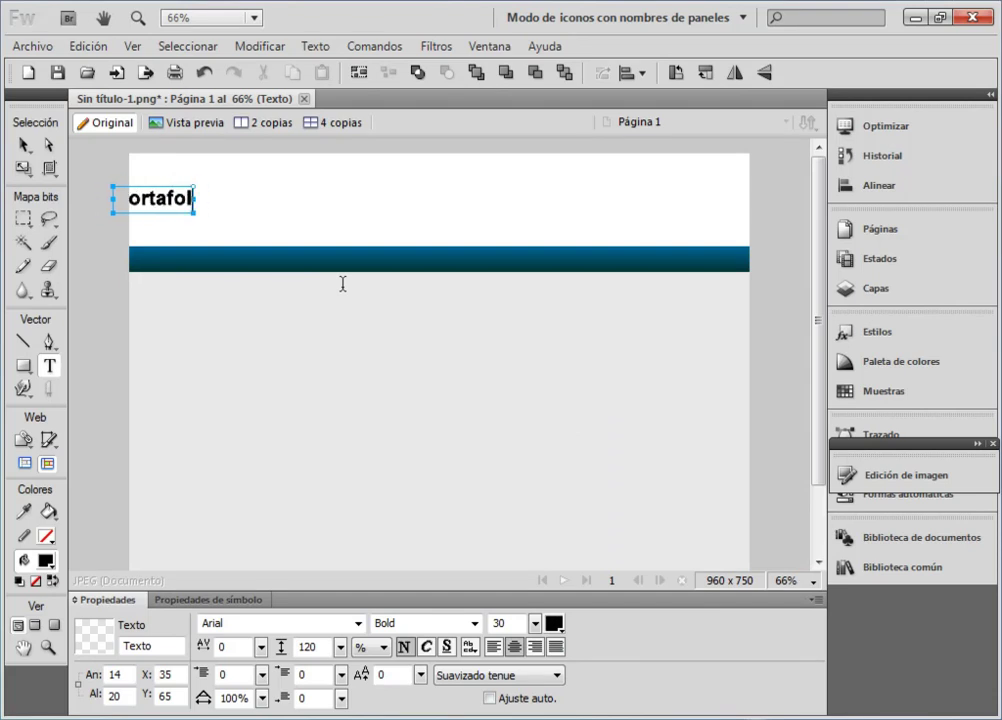
key(BackSpace)
text(io)
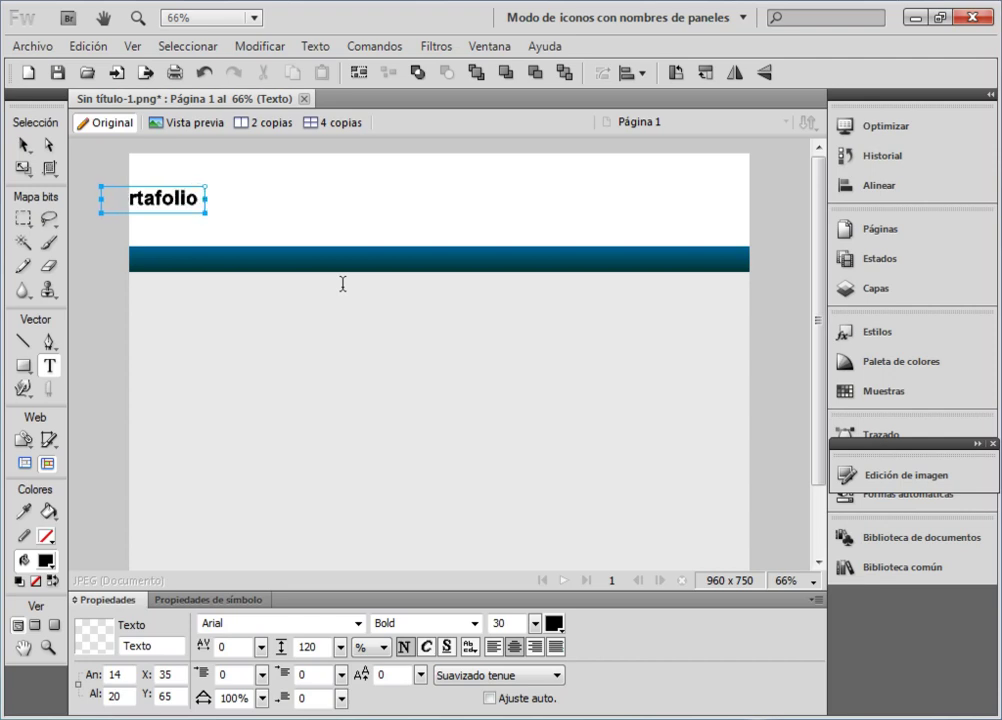
text( de)
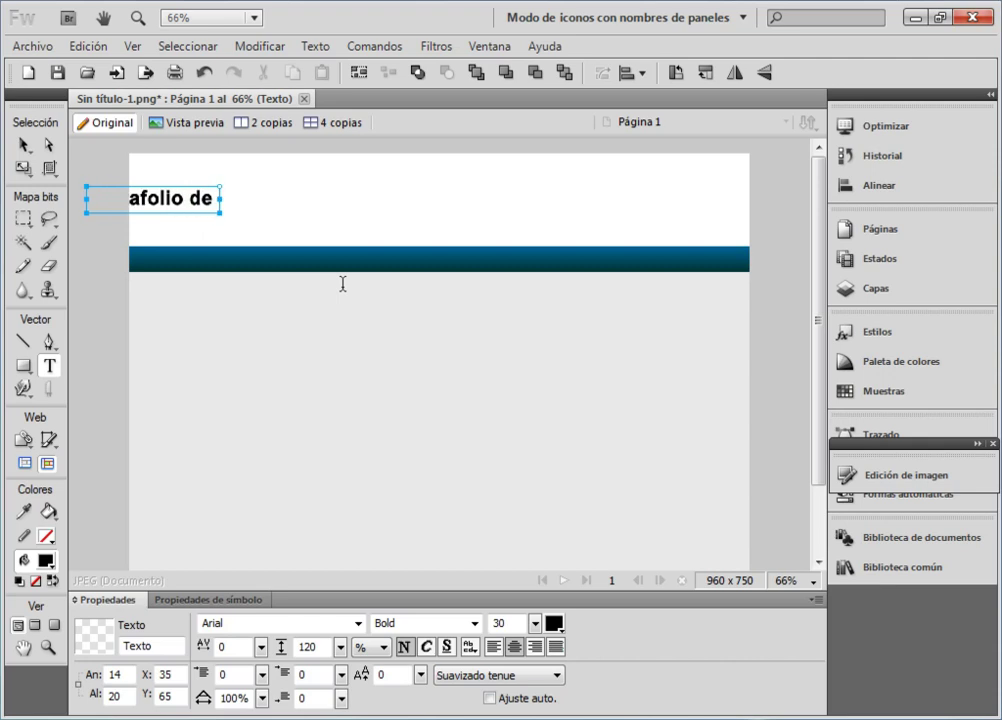
text( Clien)
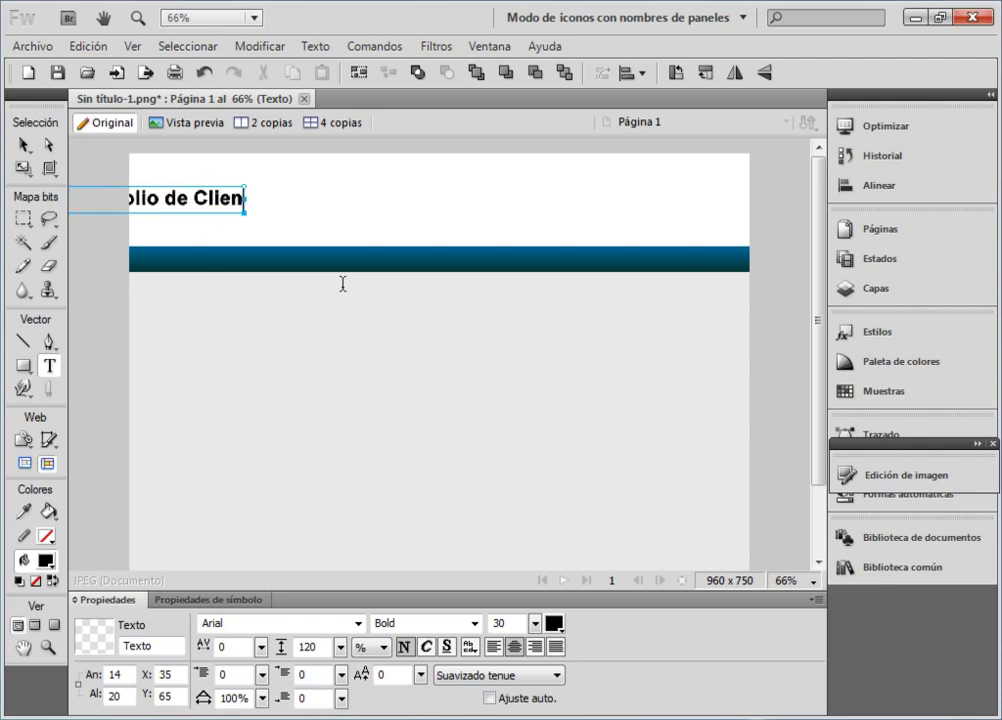
text(tes)
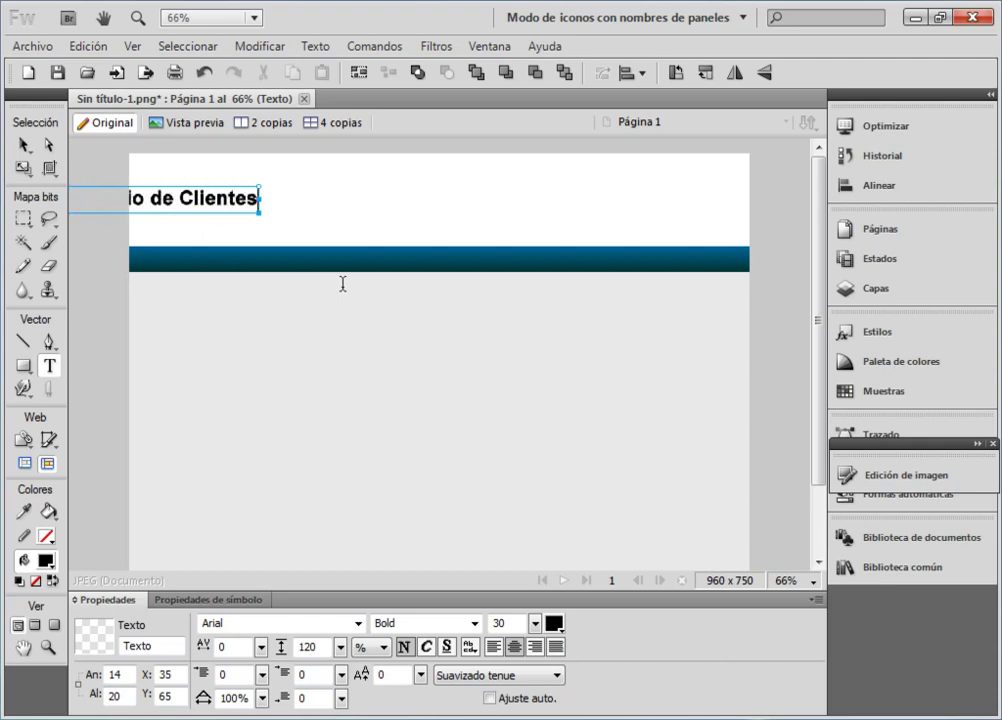
key(Escape)
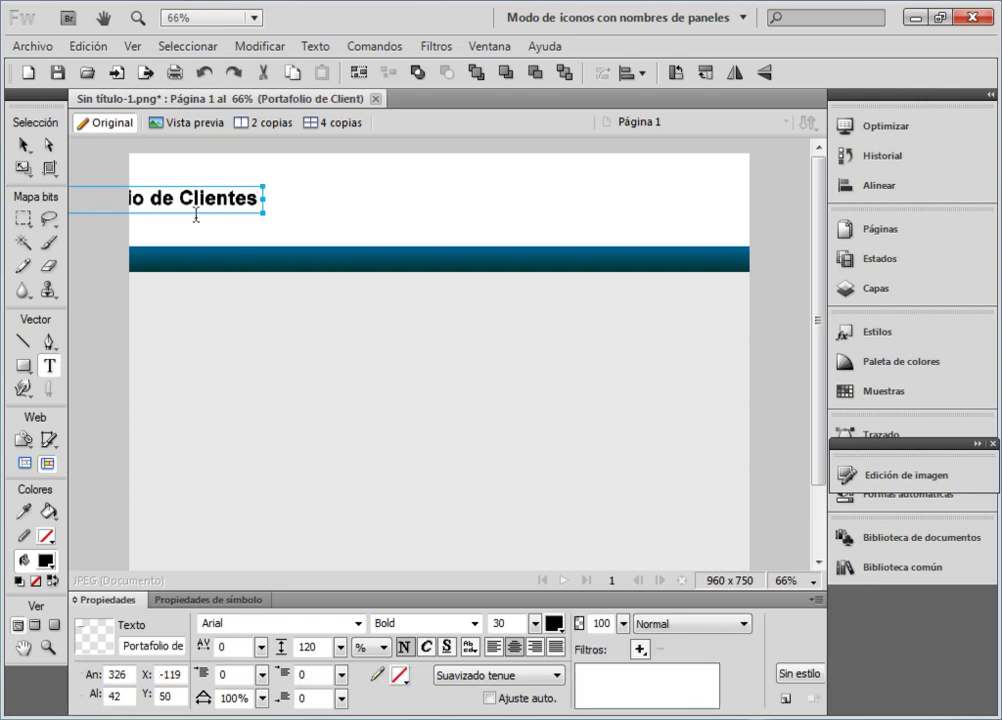
Move the title "Portafolio de Clientes" fully inside the header, just above the gradient bar, at about X 34, Y 82.
click(22, 145)
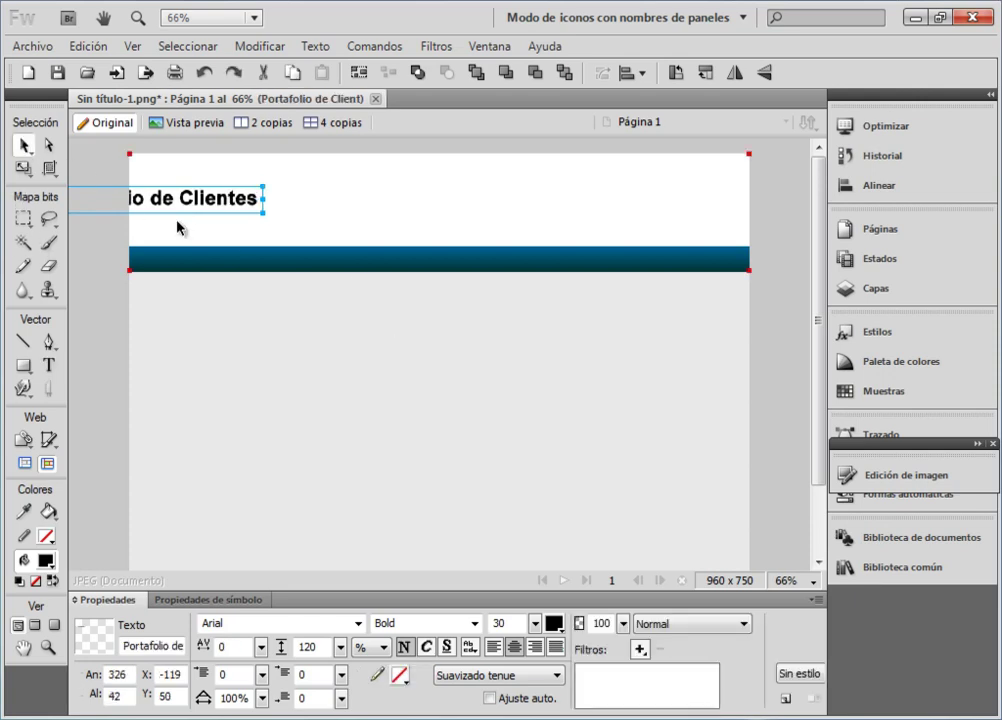
drag(173, 207, 280, 226)
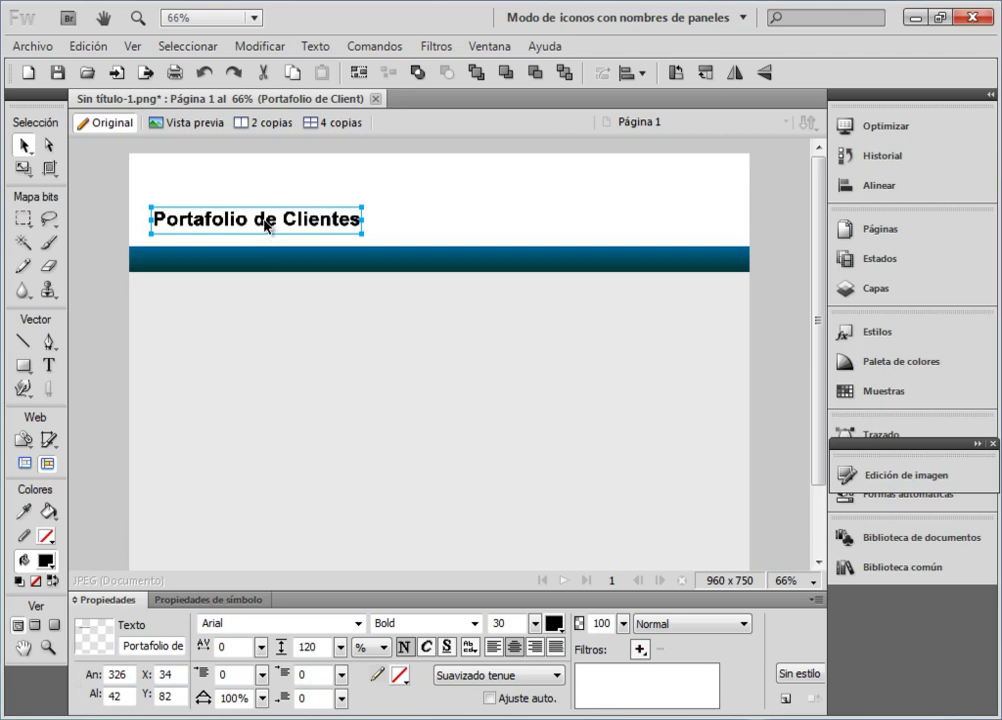
Cut the word "Portafolio" out of the header title.
key(t)
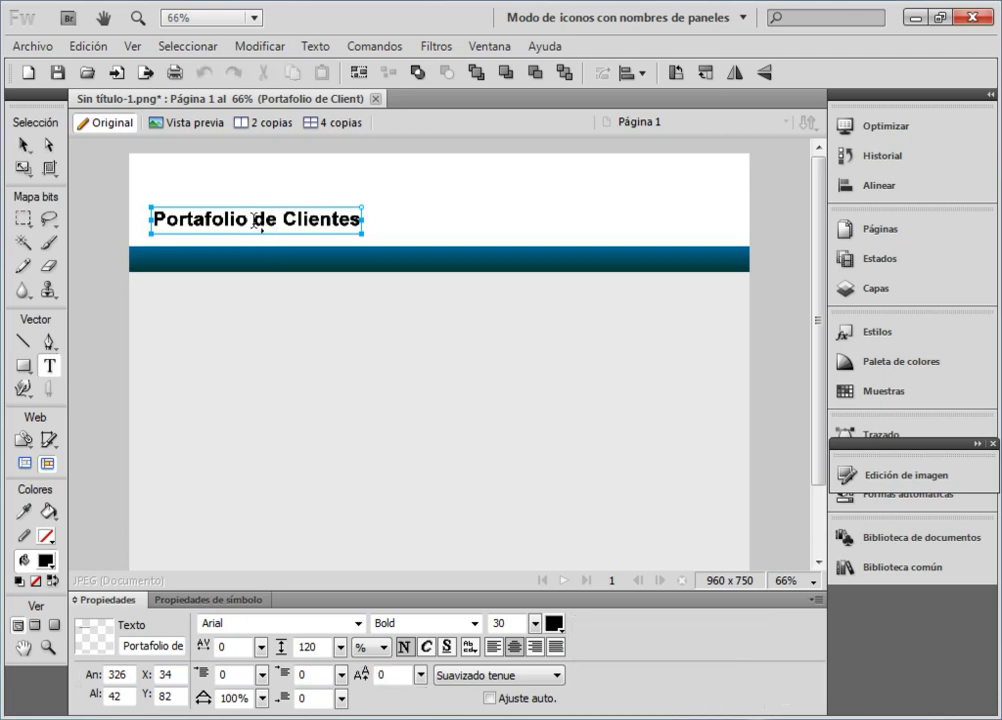
drag(248, 218, 155, 226)
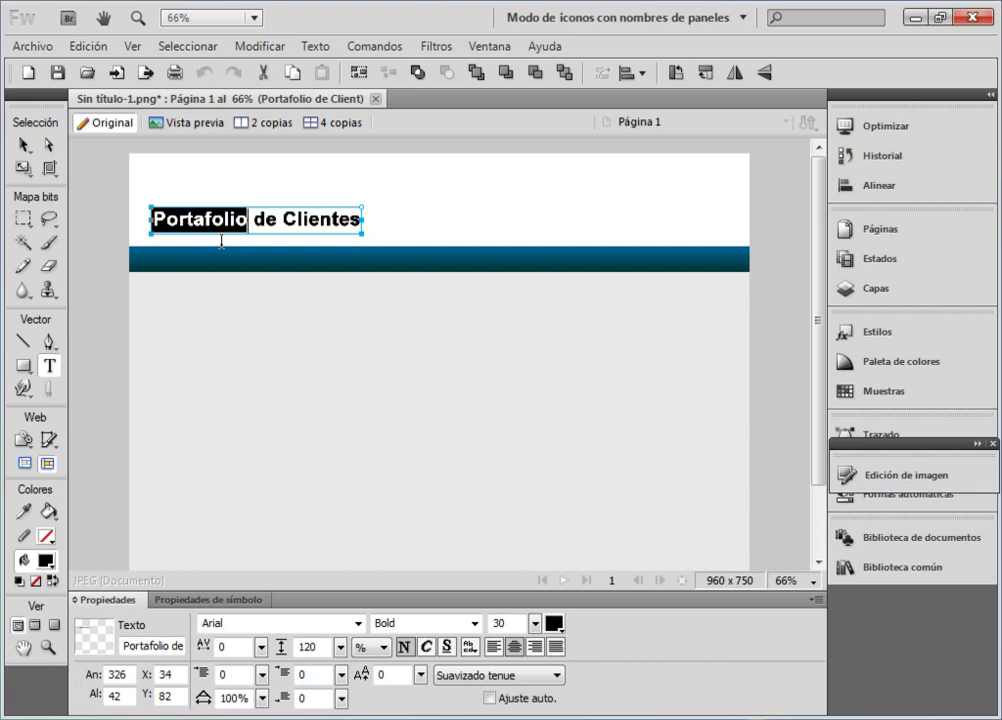
key(ctrl+x)
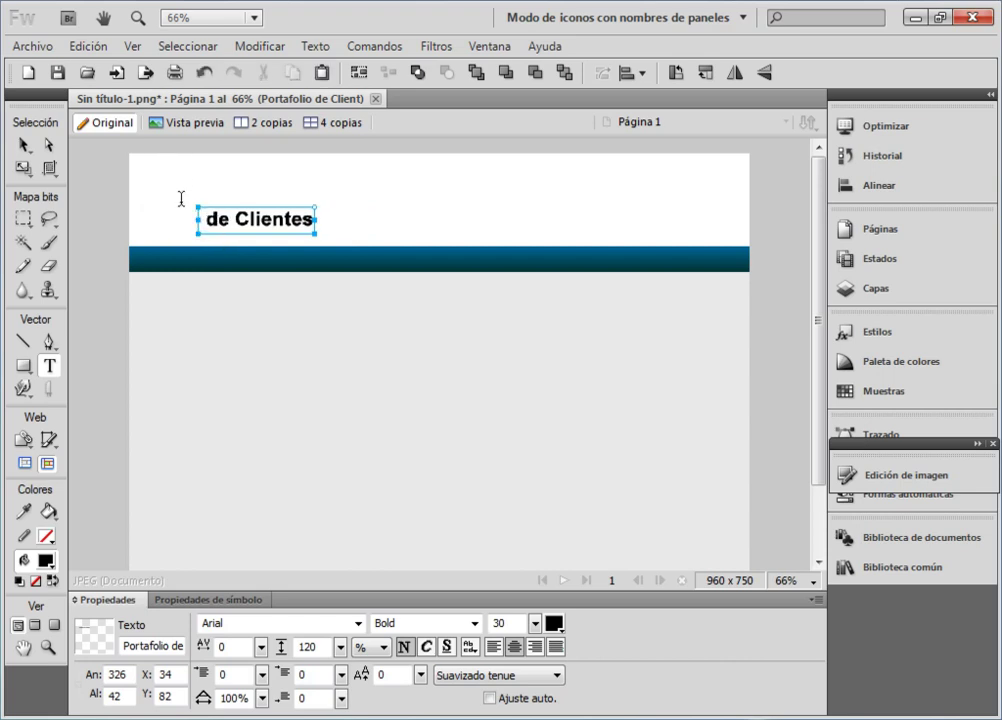
Paste the cut word "Portafolio" as a separate text object in the white header.
key(Escape)
click(181, 207)
right_click(159, 194)
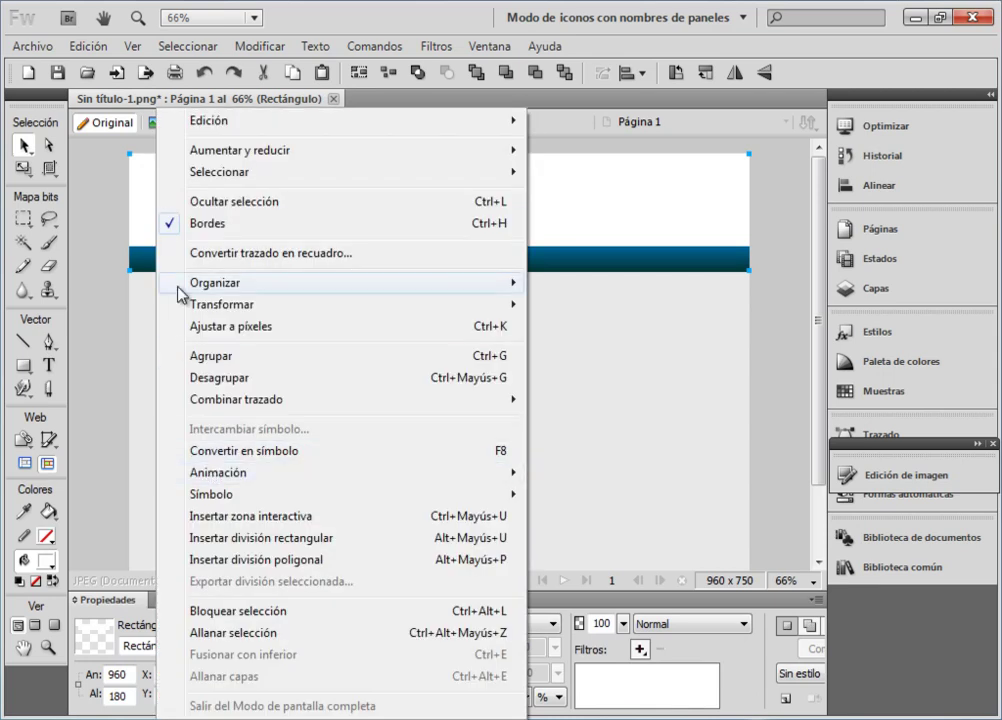
click(143, 190)
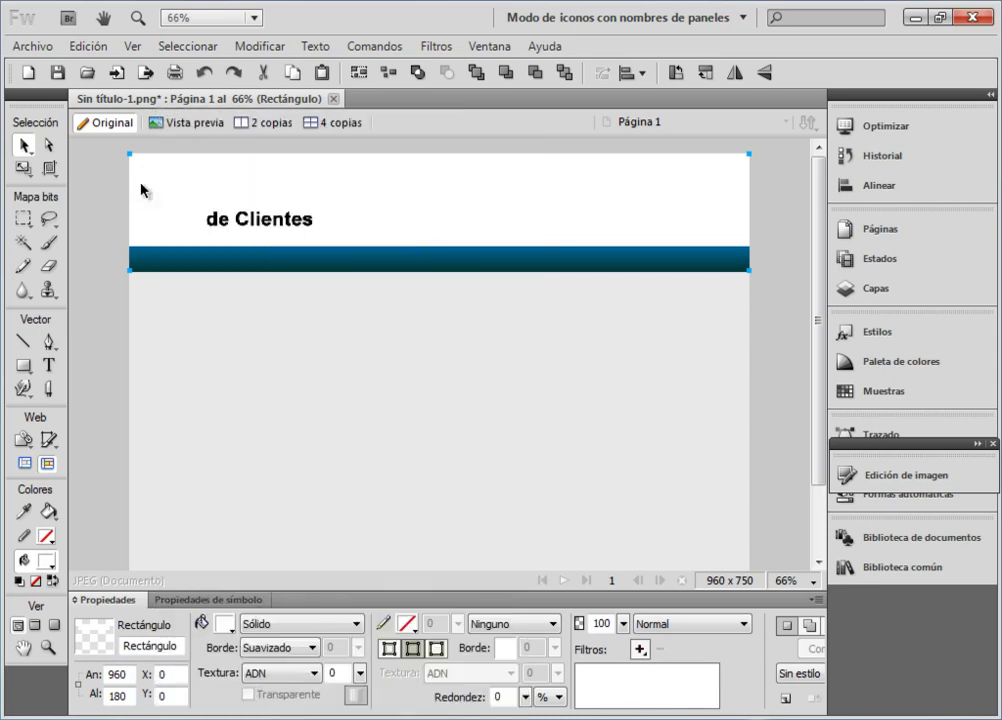
key(ctrl+v)
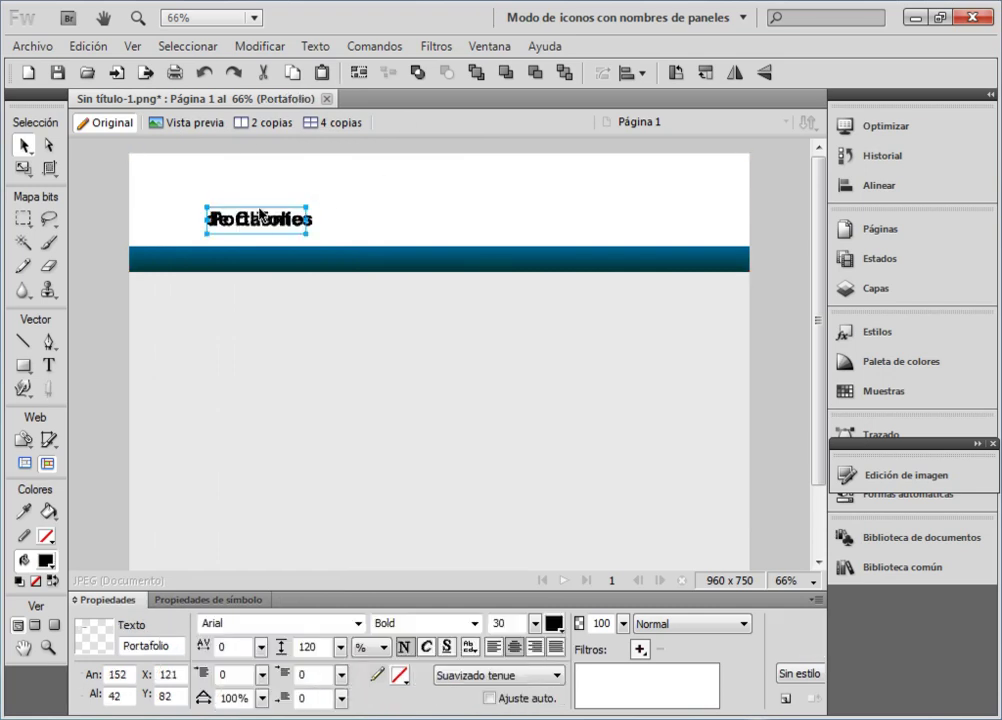
Stack "Portafolio" at about X 28, Y 40 above "de Clientes" at about X 14, Y 83 in the header.
drag(262, 219, 250, 211)
drag(230, 198, 196, 200)
drag(264, 228, 208, 228)
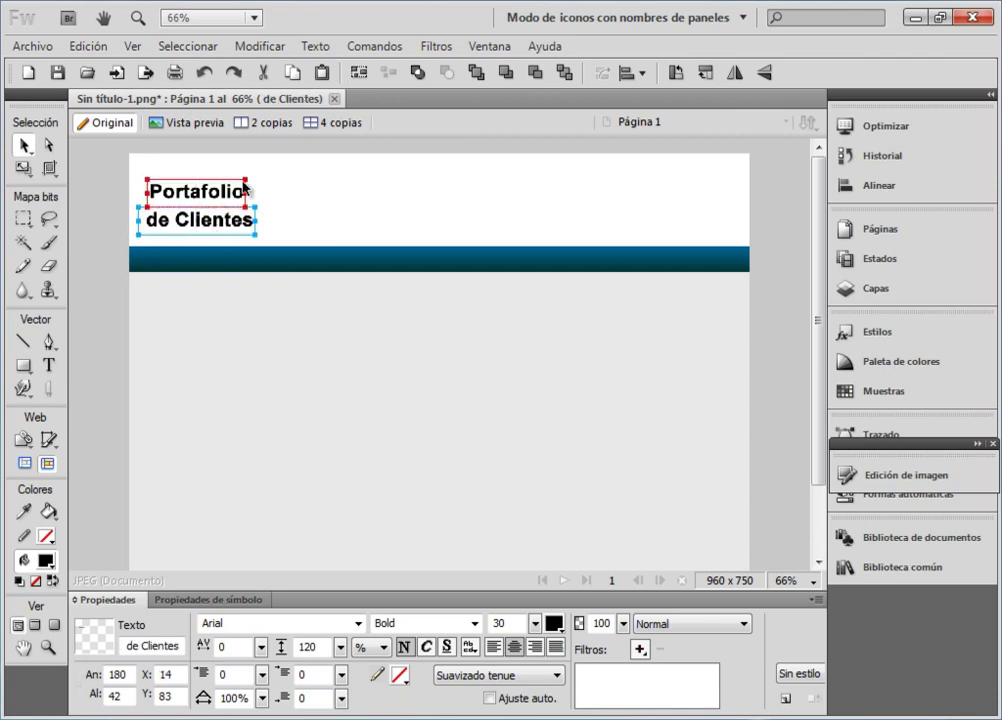
Try Tahoma and Comic Sans MS on the word "Portafolio", then set its font to Brush Script Std.
click(229, 197)
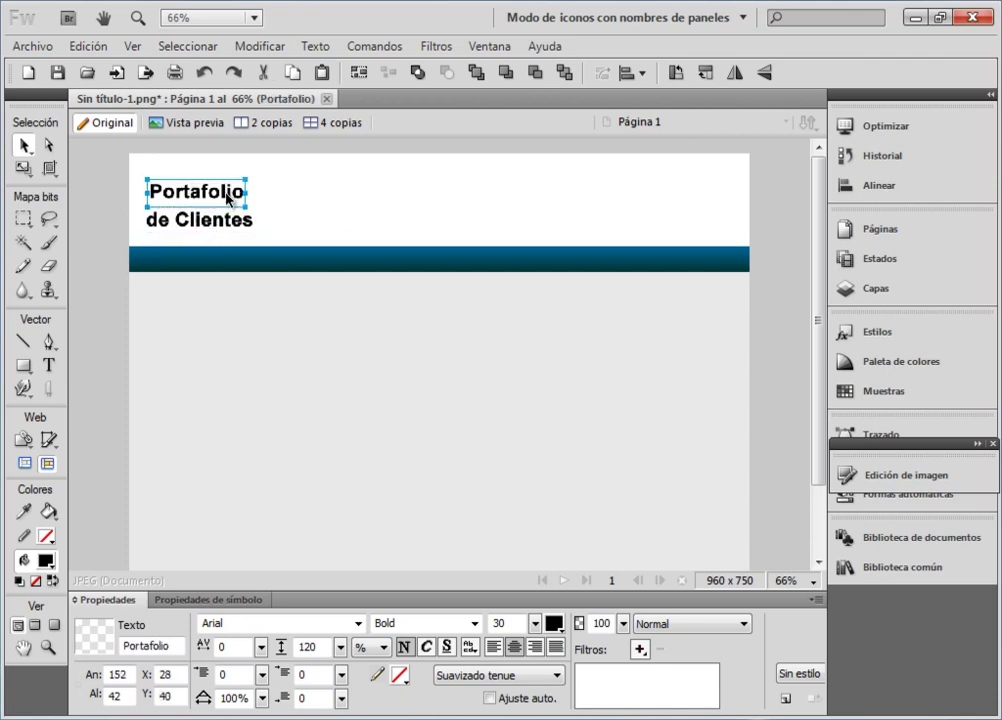
click(358, 623)
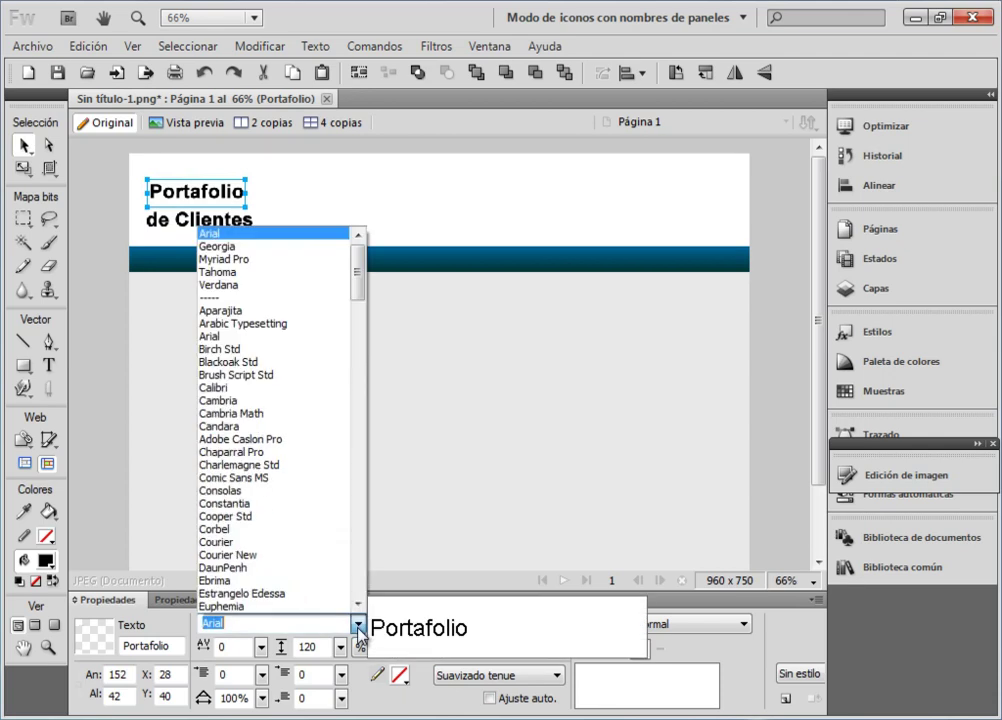
click(229, 278)
click(358, 623)
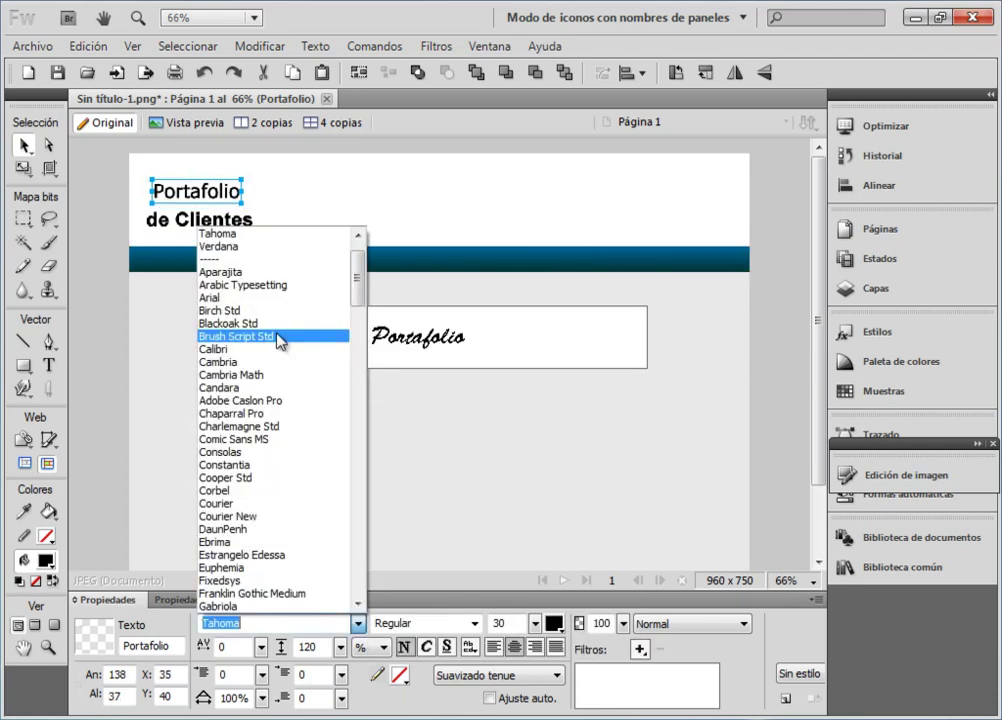
click(278, 439)
click(358, 623)
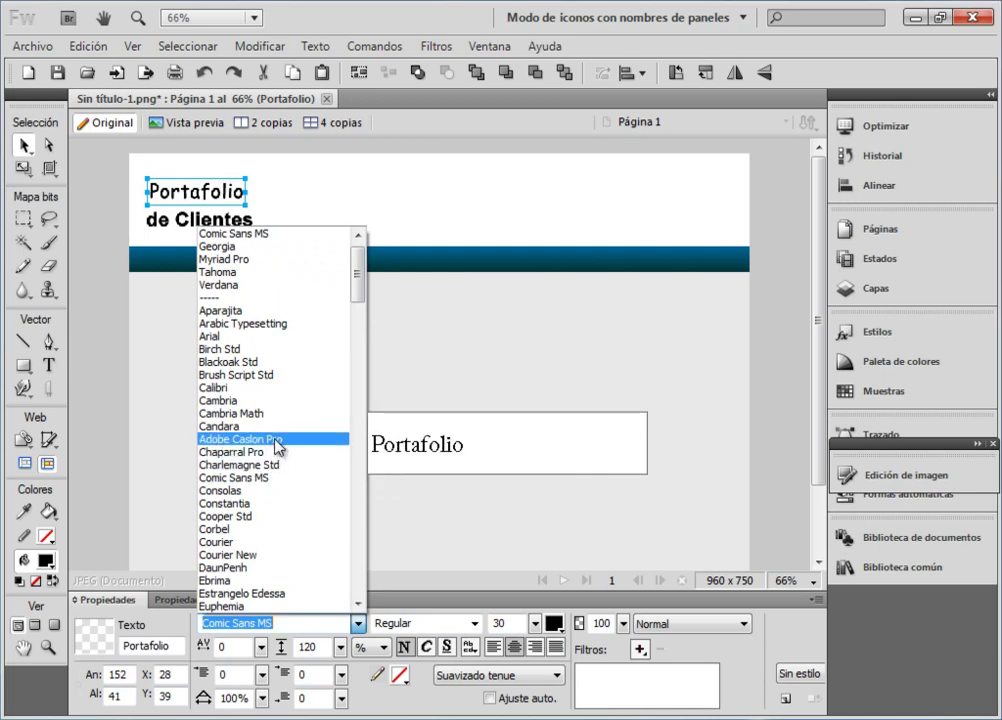
click(281, 375)
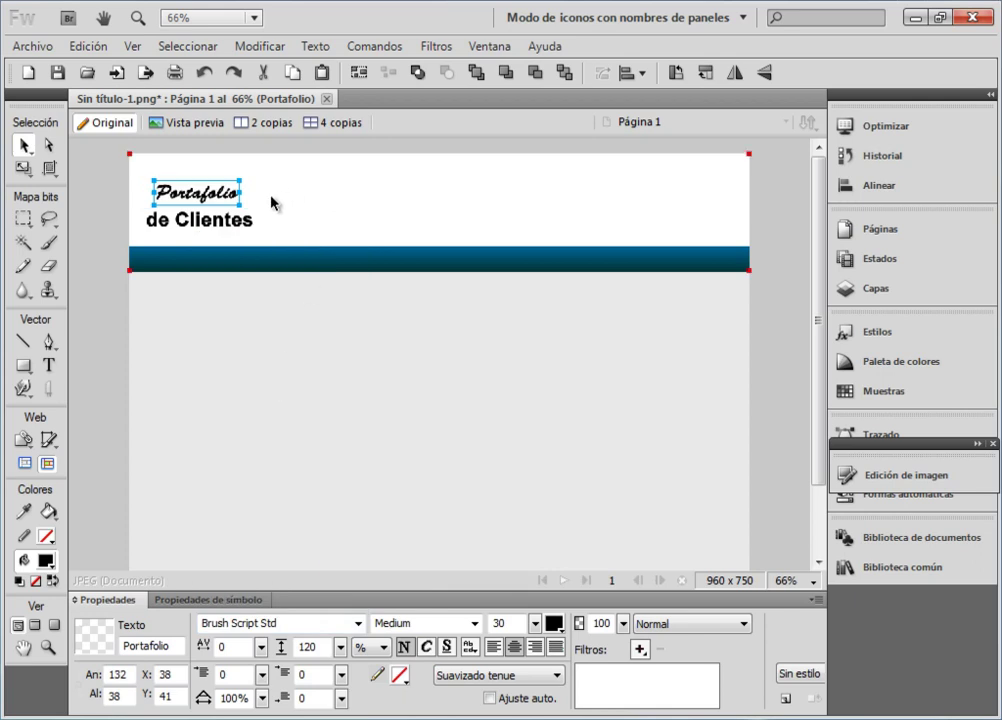
Enlarge "Portafolio" to font size 46 and shift it slightly right, away from the header's left edge.
click(537, 624)
drag(540, 626, 548, 613)
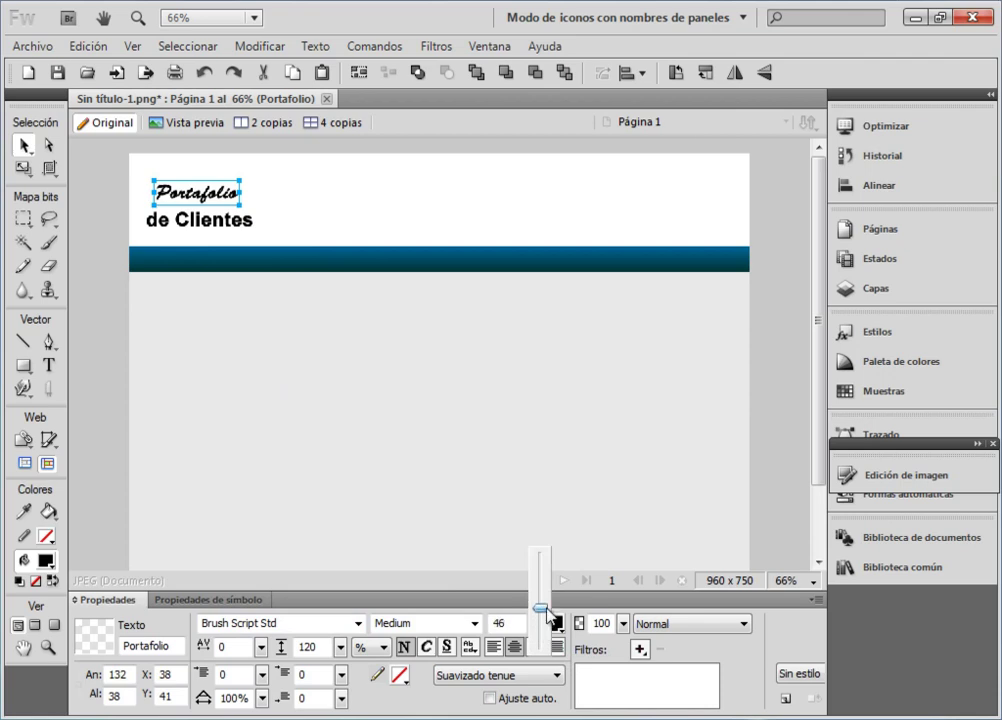
click(135, 157)
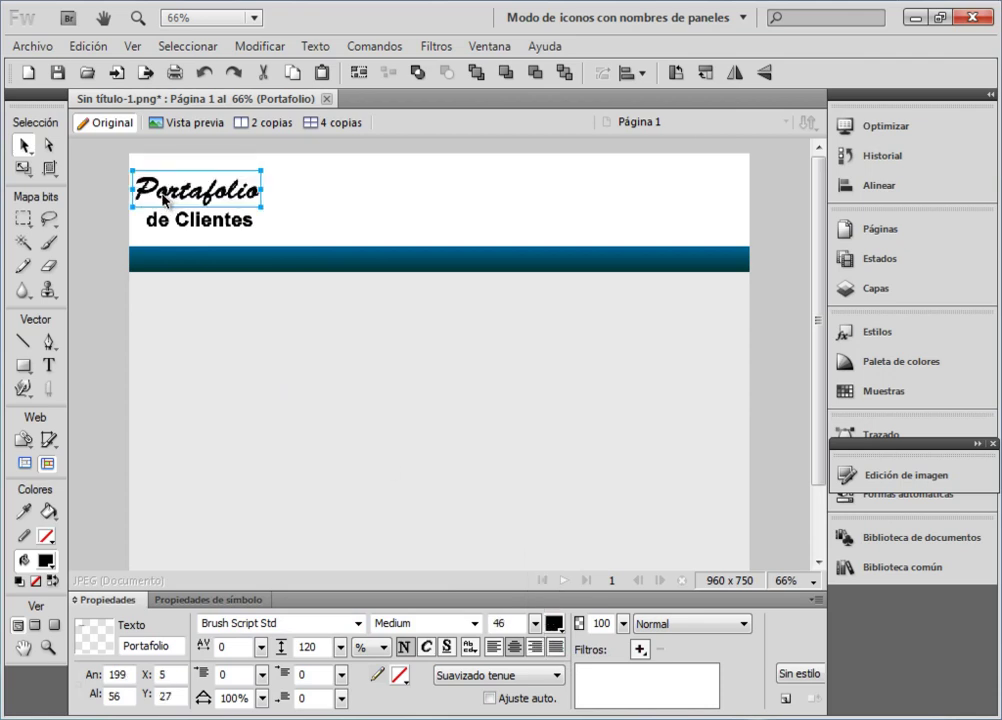
drag(208, 197, 220, 198)
Set the font of "de Clientes" to Georgia and shift the text slightly right beneath "Portafolio".
click(217, 228)
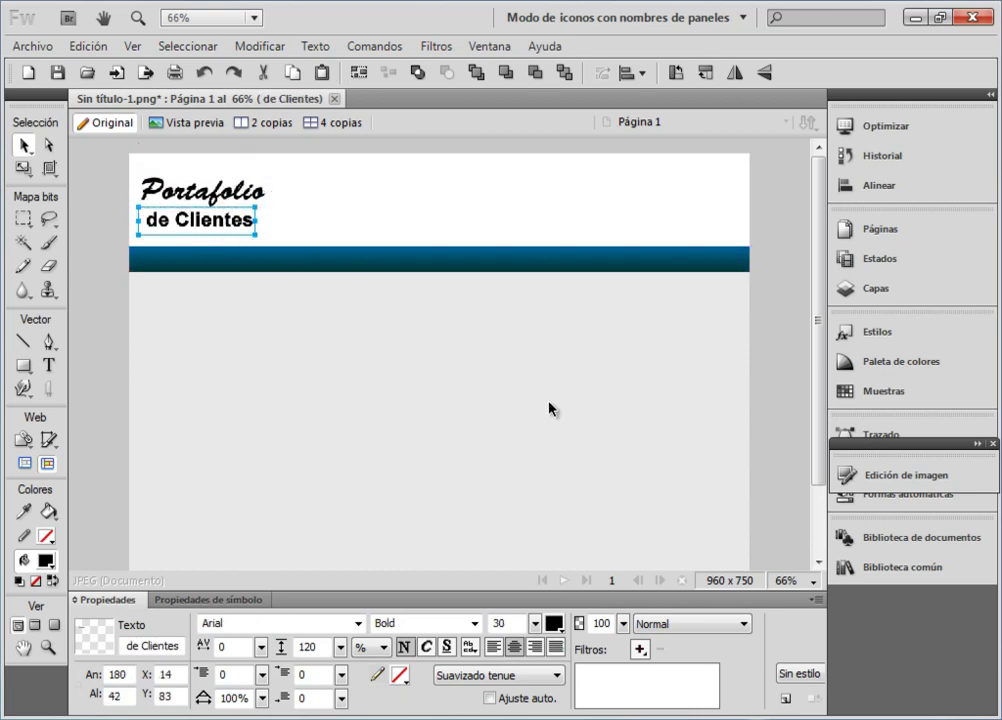
click(536, 624)
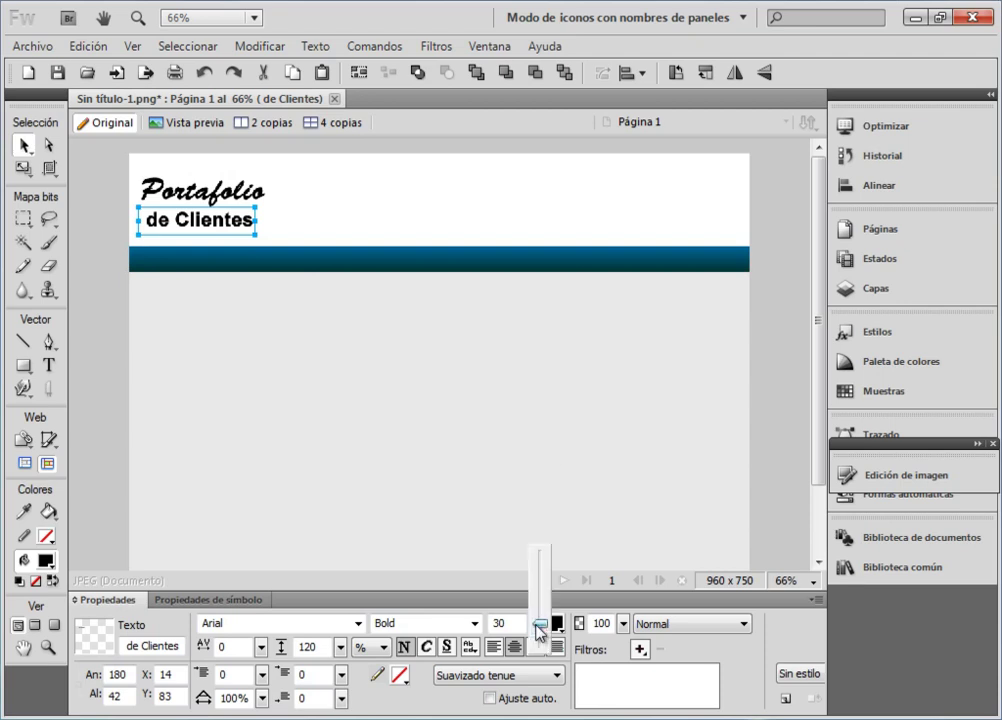
click(357, 624)
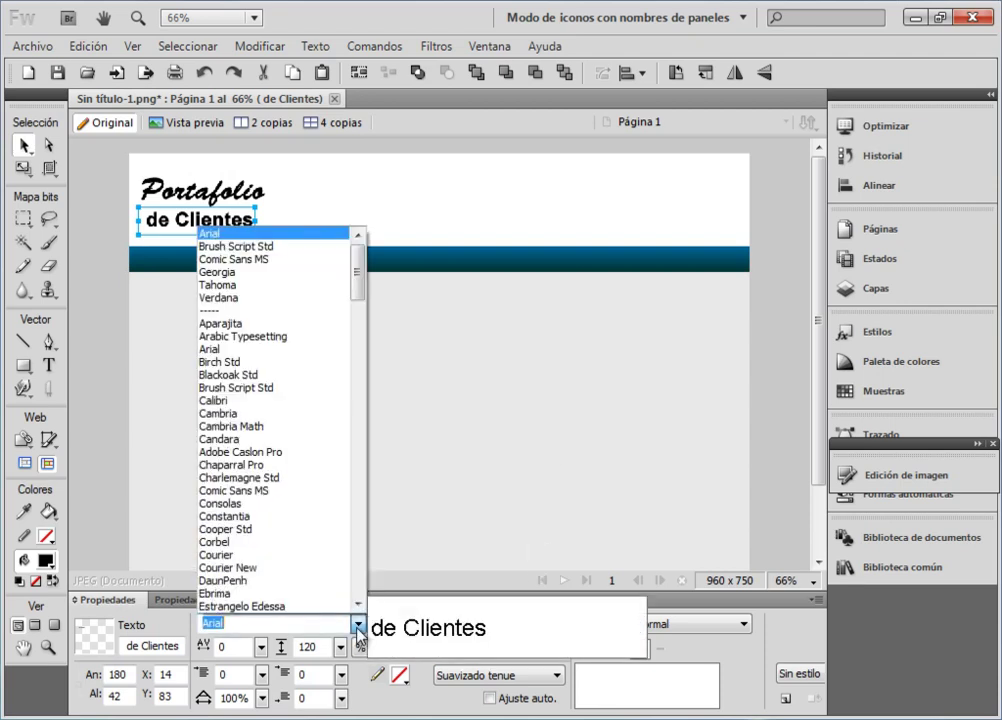
click(250, 282)
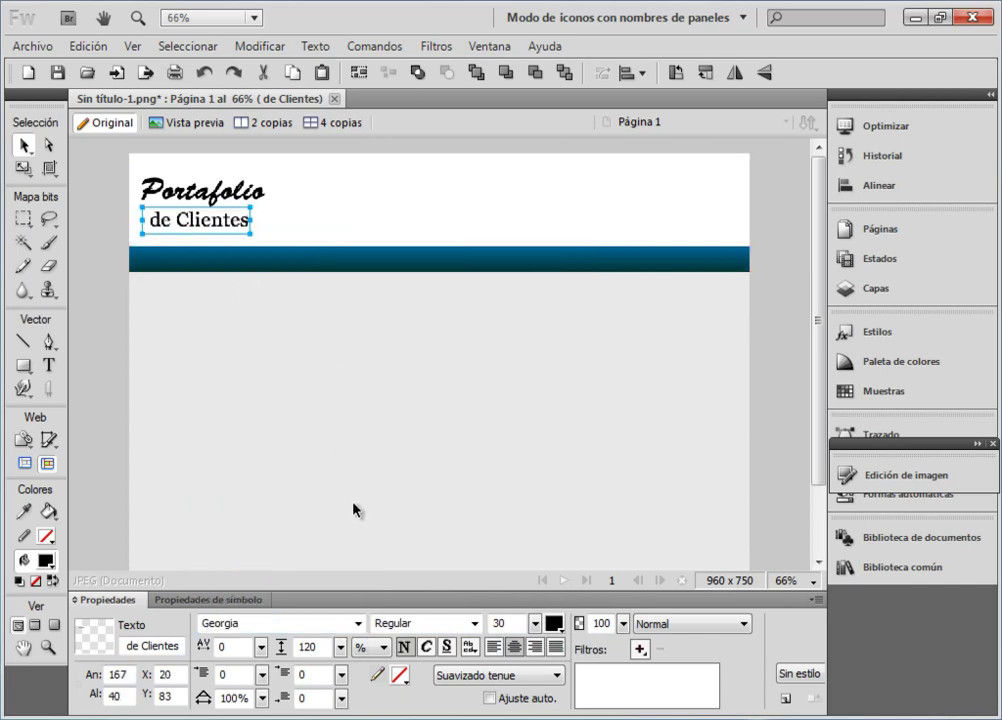
click(347, 208)
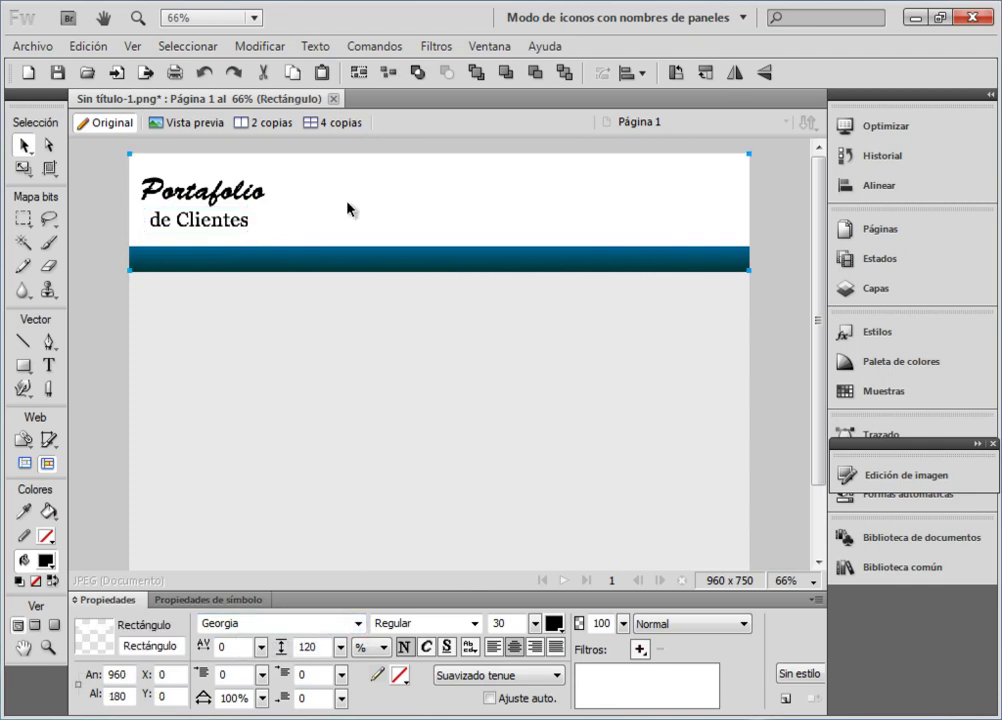
click(219, 221)
drag(219, 221, 229, 226)
click(385, 199)
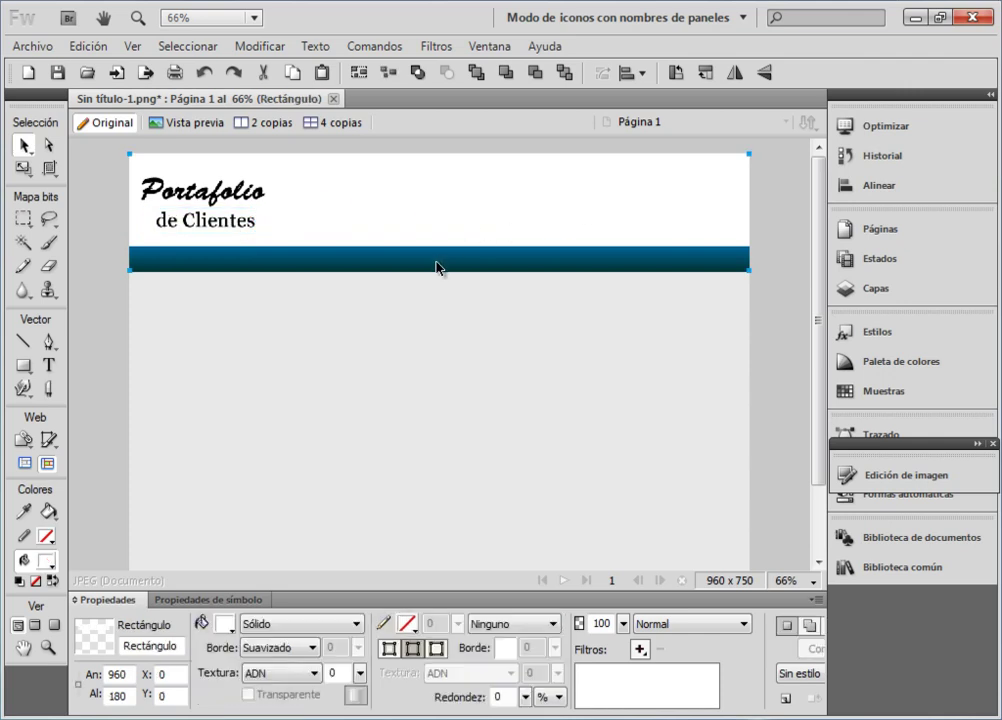
Start saving the document under a new name and go up to the Sitios_PHP folder.
click(32, 46)
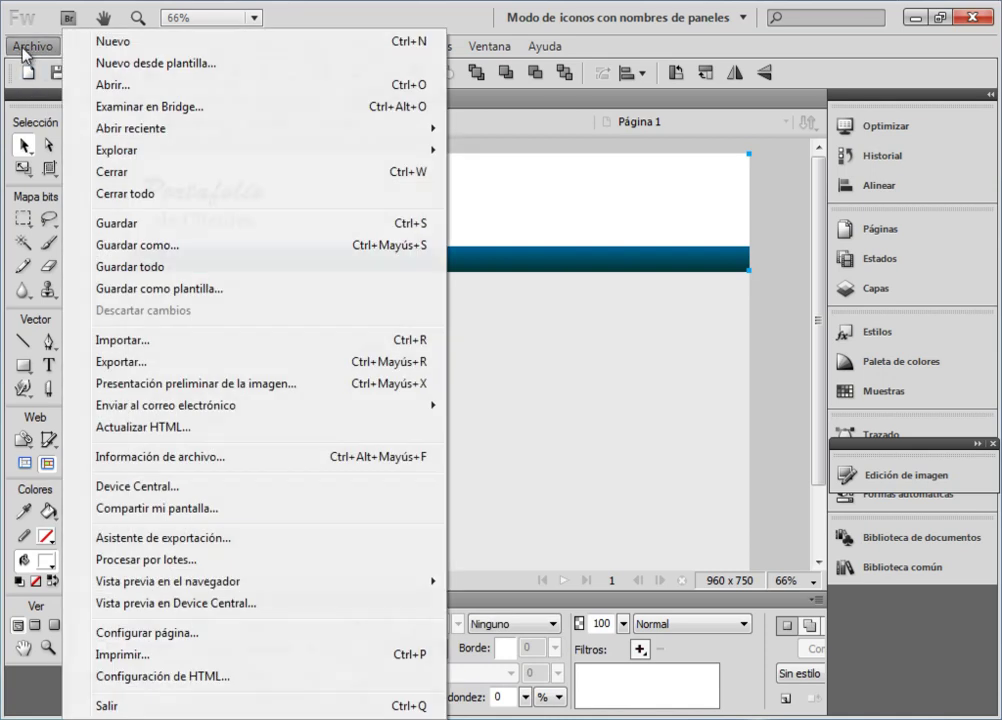
click(166, 246)
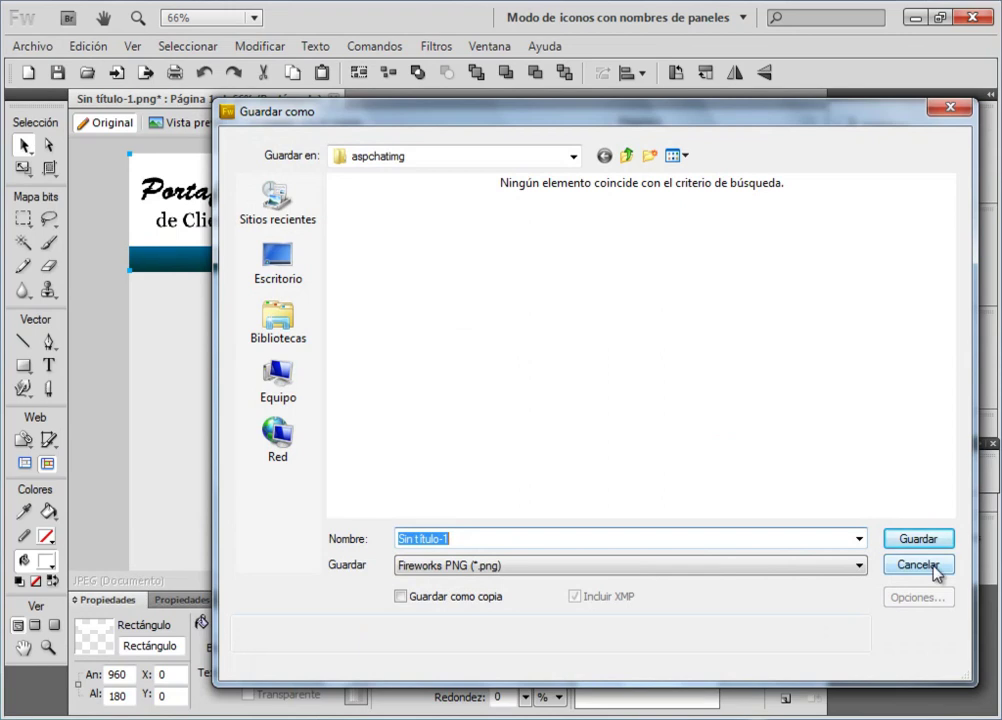
click(626, 155)
drag(615, 127, 575, 132)
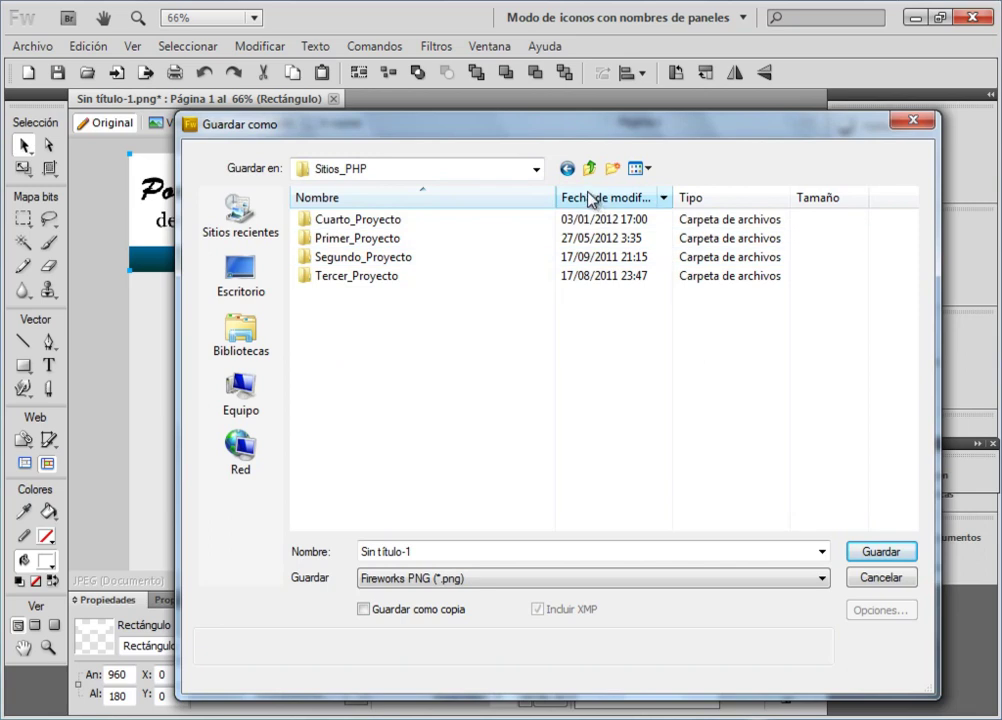
Create a new folder named Quinto_Proyecto inside Sitios_PHP.
click(612, 168)
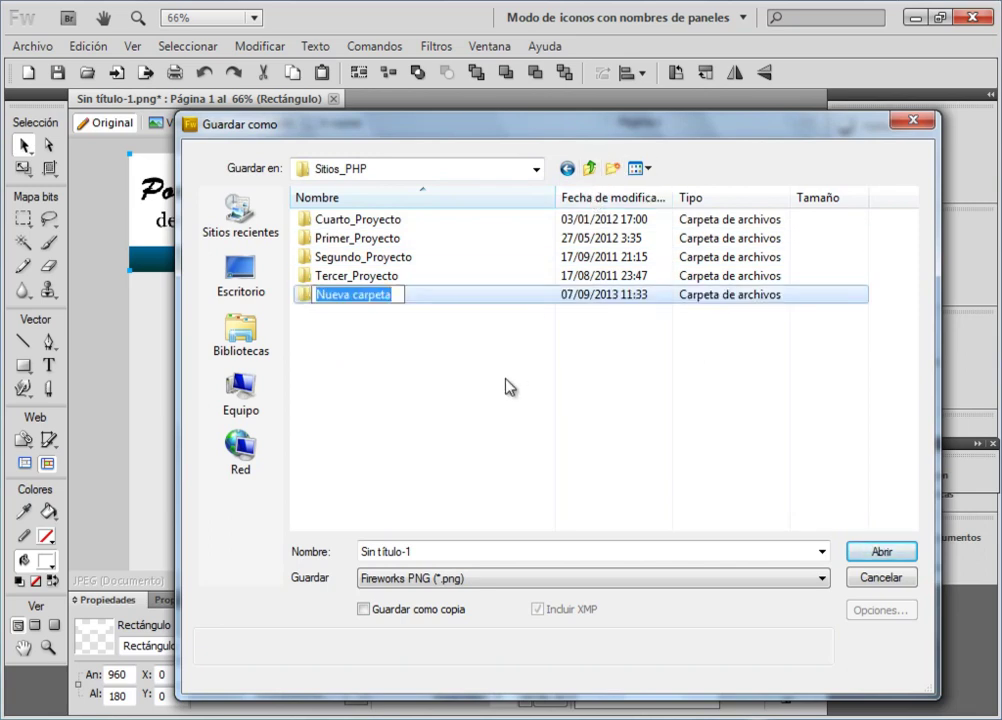
text(W)
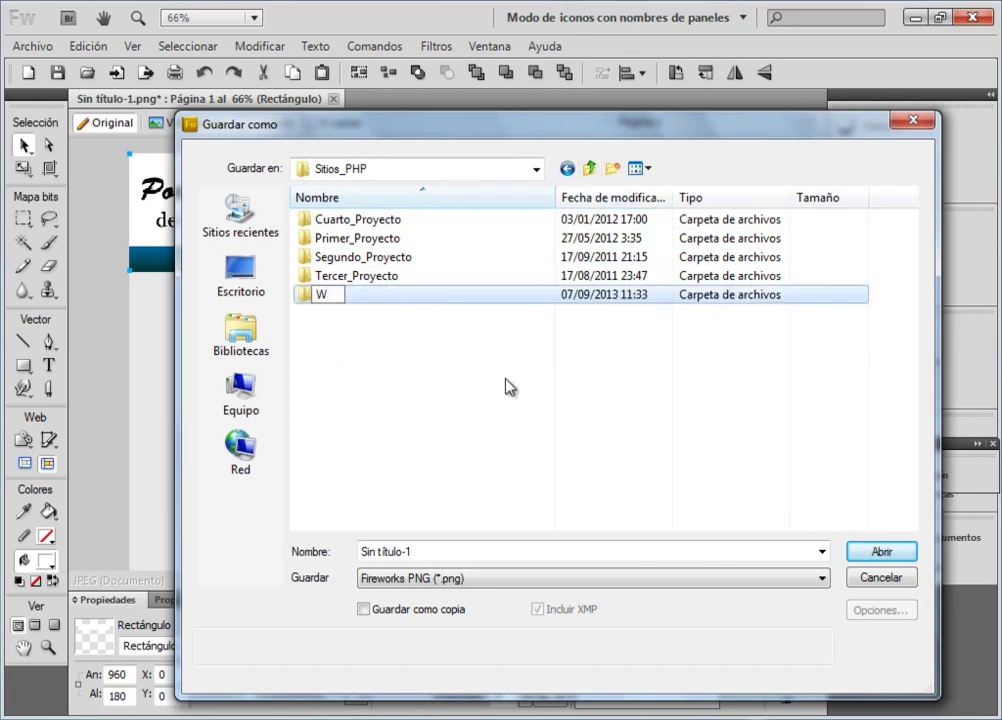
key(BackSpace)
text(Quinto)
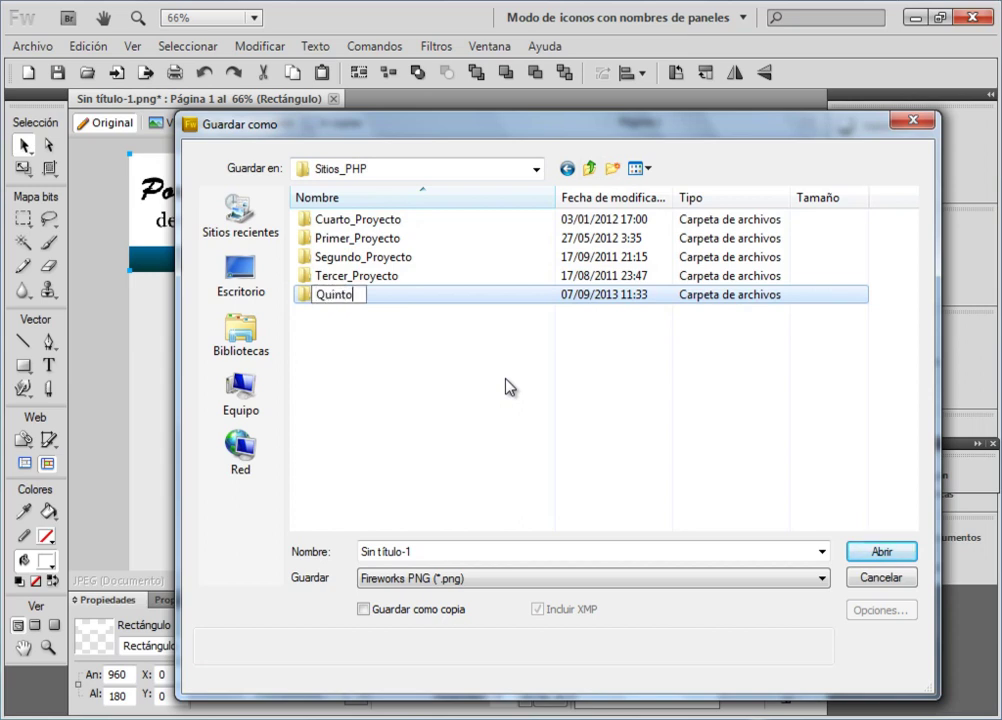
text(_)
text(V)
key(BackSpace)
text(Prouye)
key(BackSpace)
key(BackSpace)
key(BackSpace)
text(yecto)
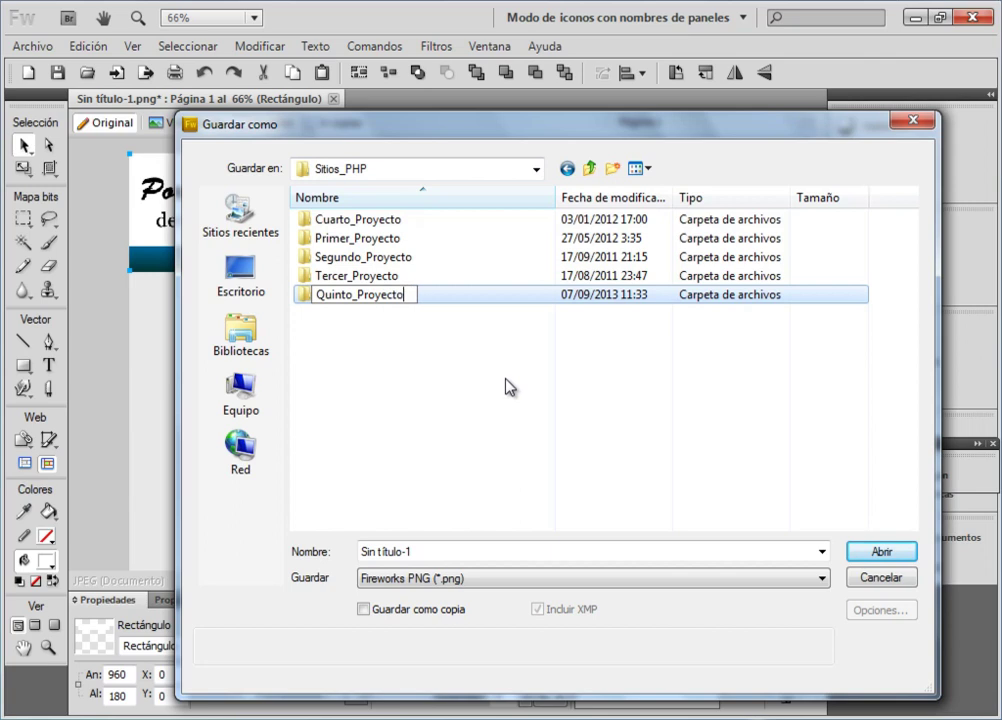
key(Return)
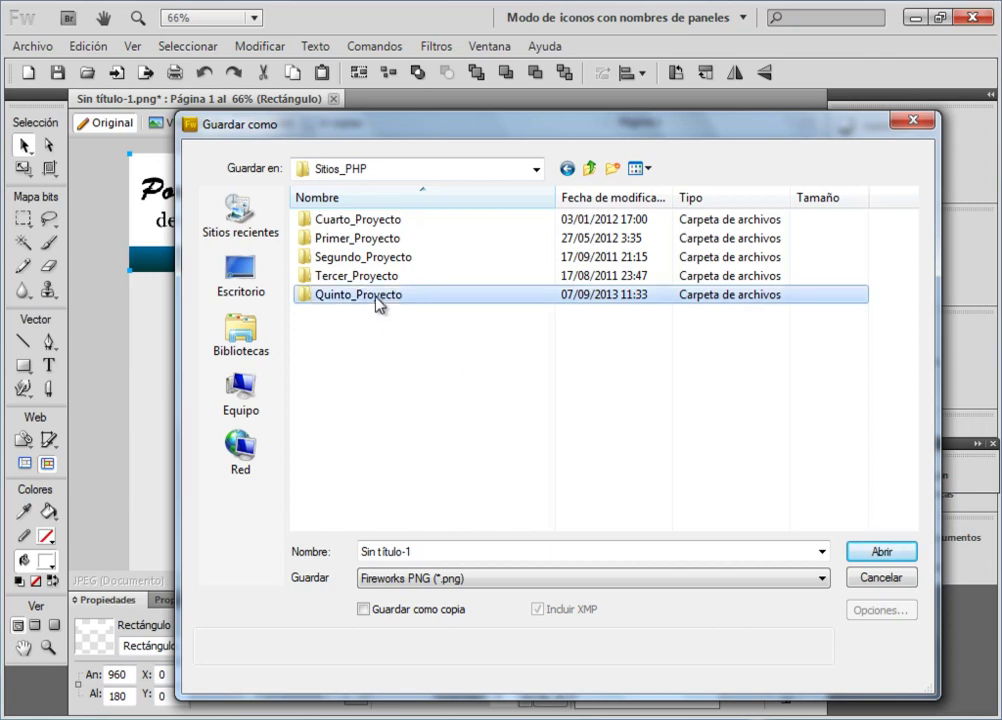
Save the document in the Quinto_Proyecto folder as Layout in Fireworks PNG format.
double_click(360, 294)
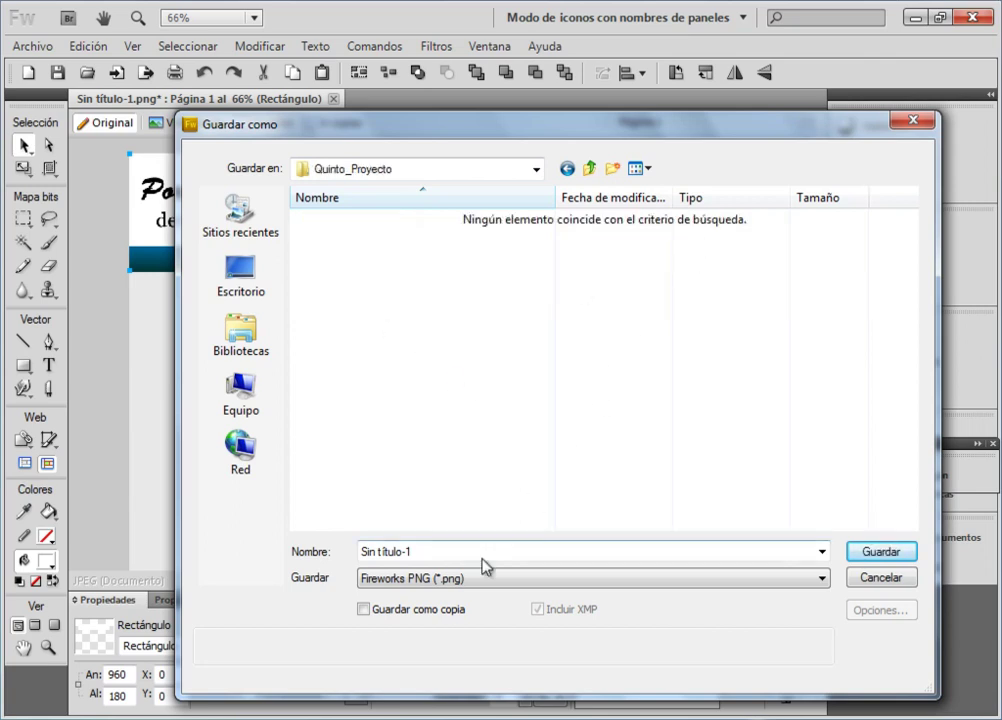
drag(432, 555, 315, 553)
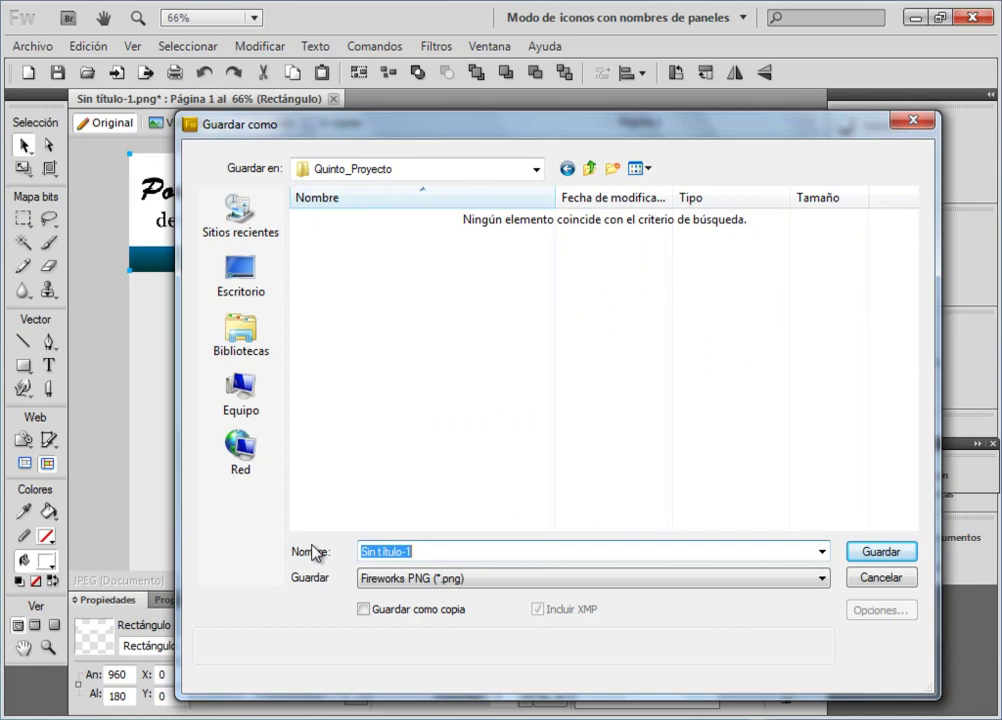
key(BackSpace)
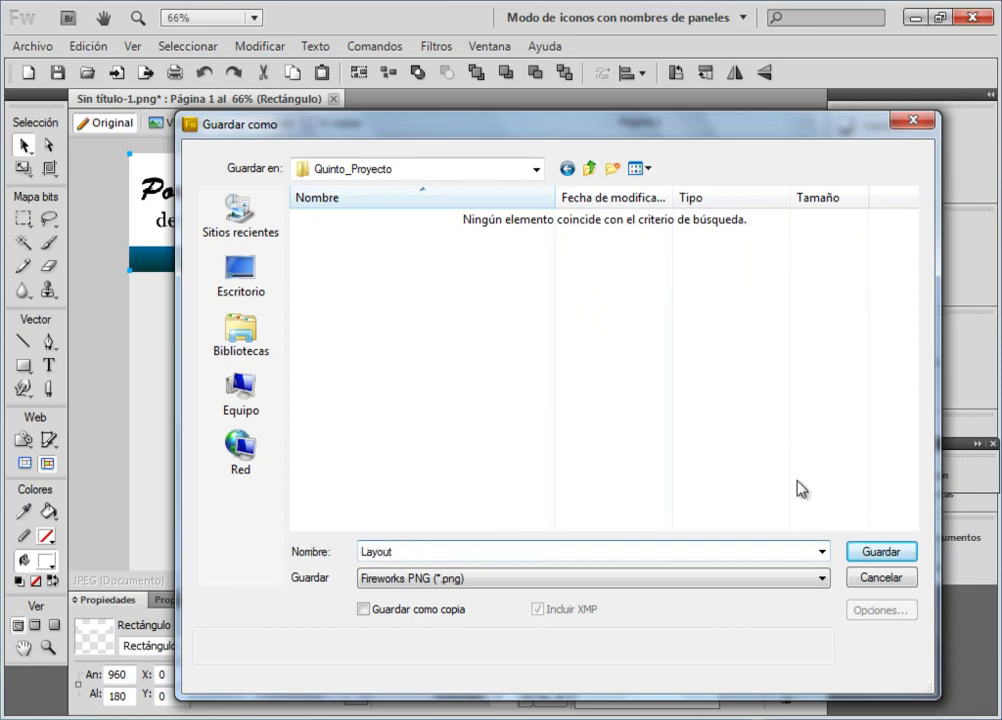
click(881, 555)
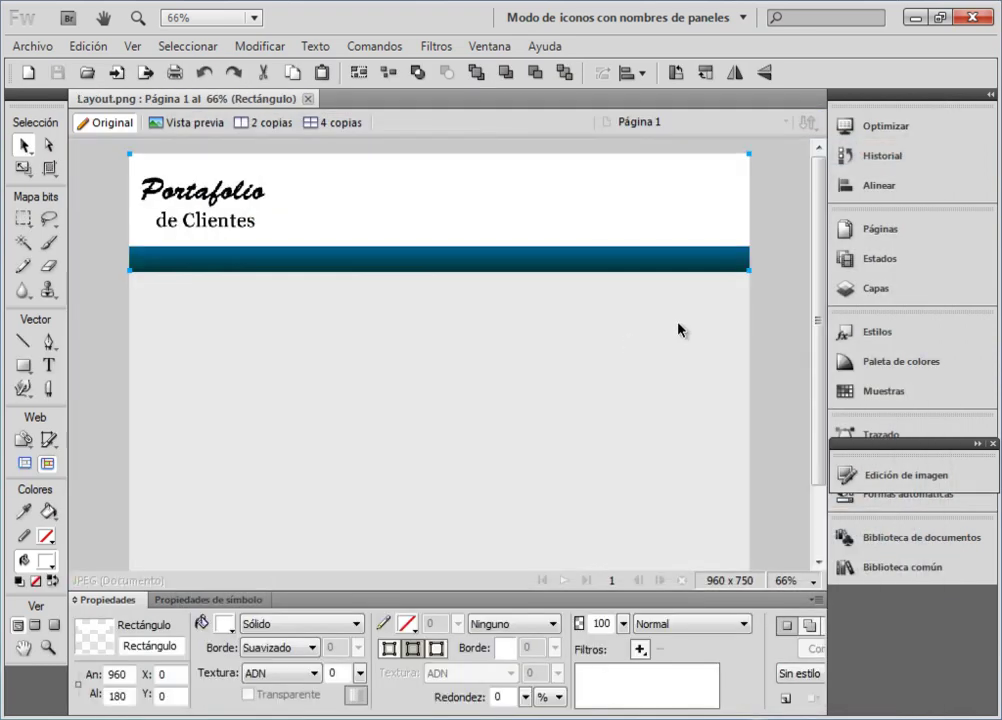
drag(812, 190, 823, 160)
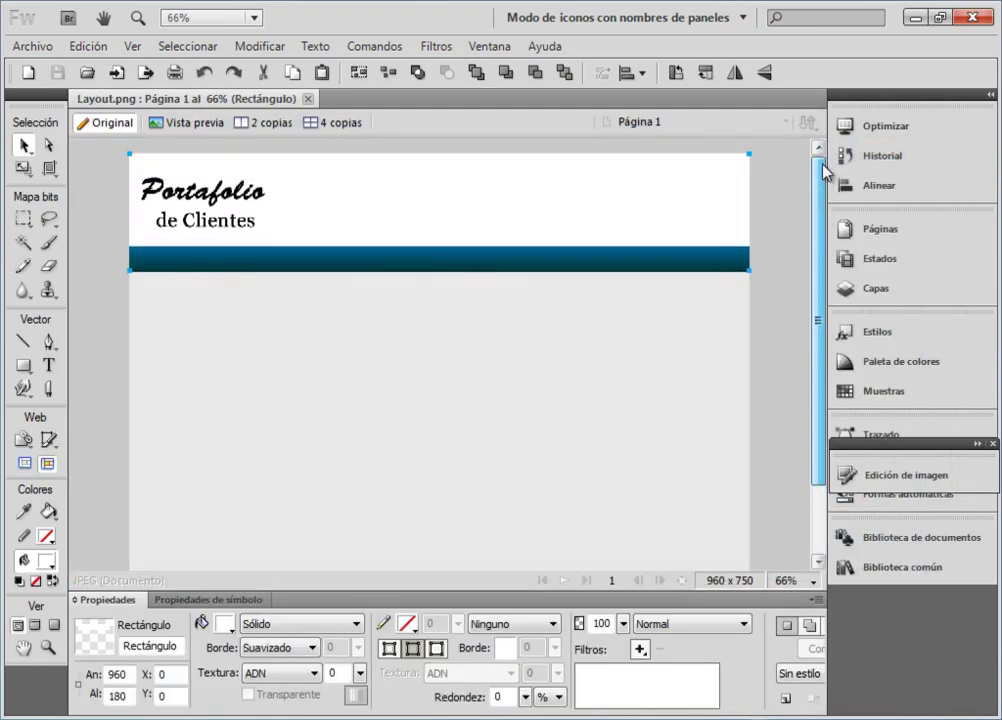
click(642, 400)
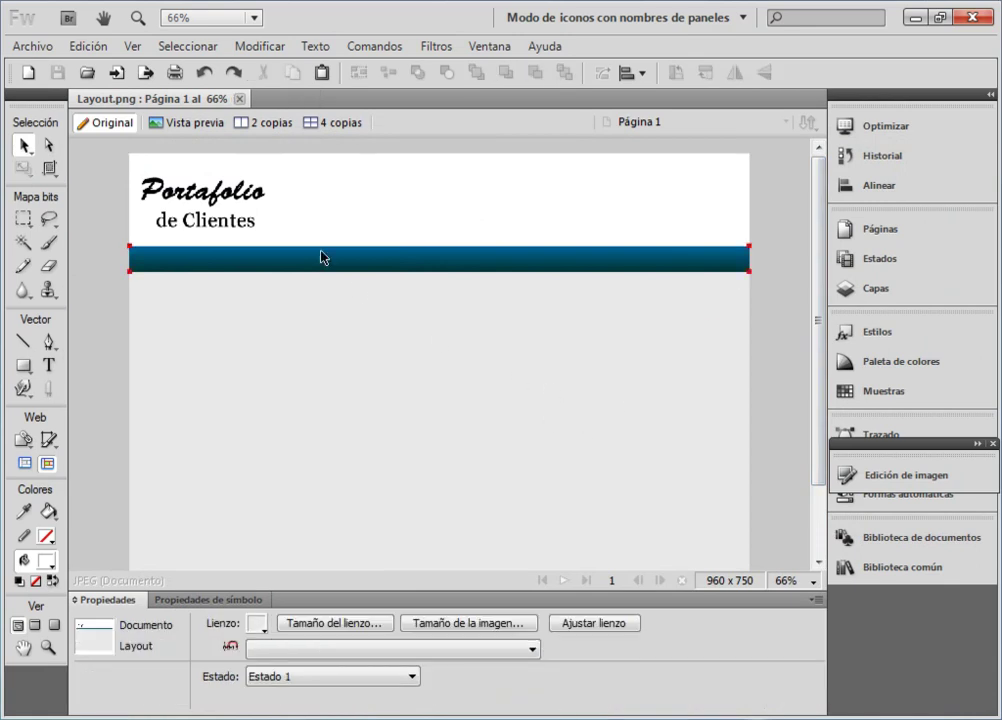